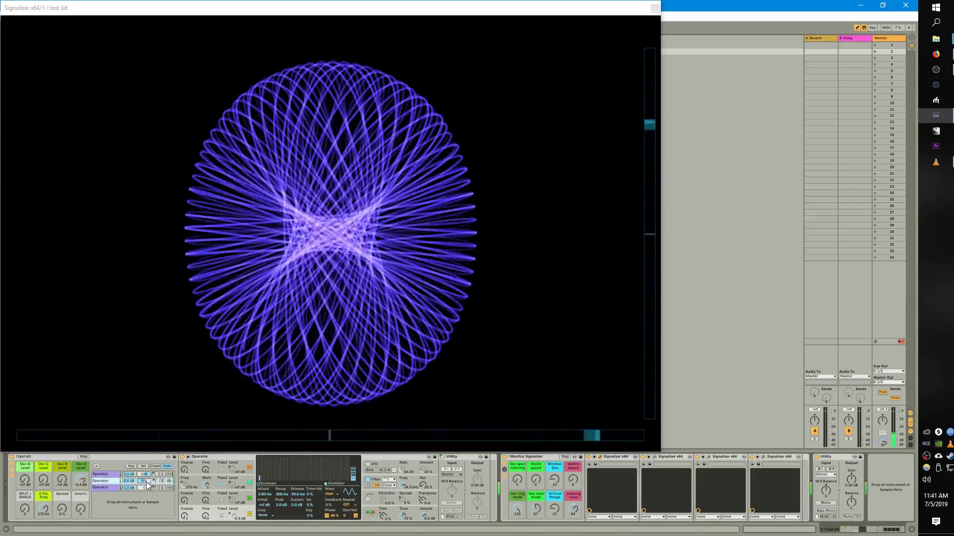
# - Select the first Operator chain in the test kit rack and lower the Spread macro to 0 %
pyautogui.click(106, 475)
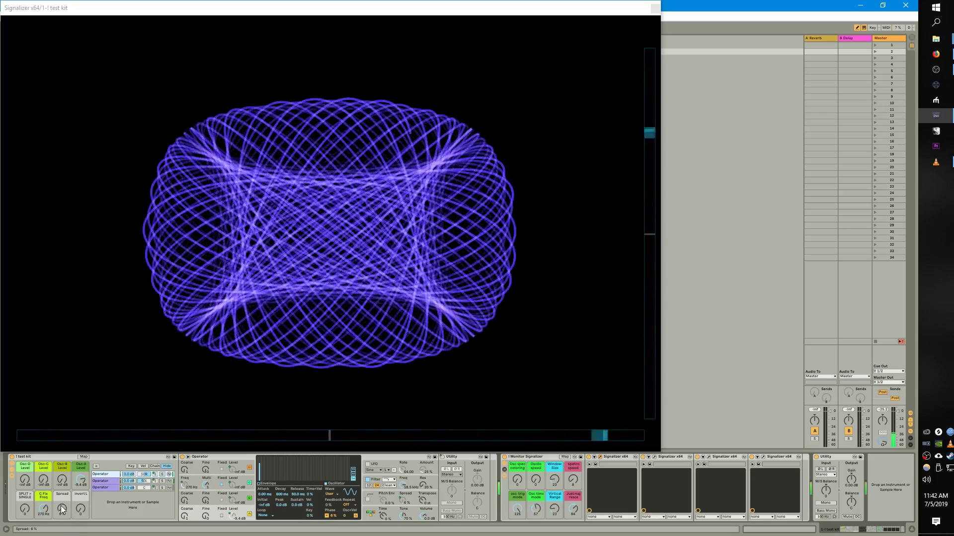
pyautogui.moveTo(61, 507); pyautogui.dragTo(62, 517)
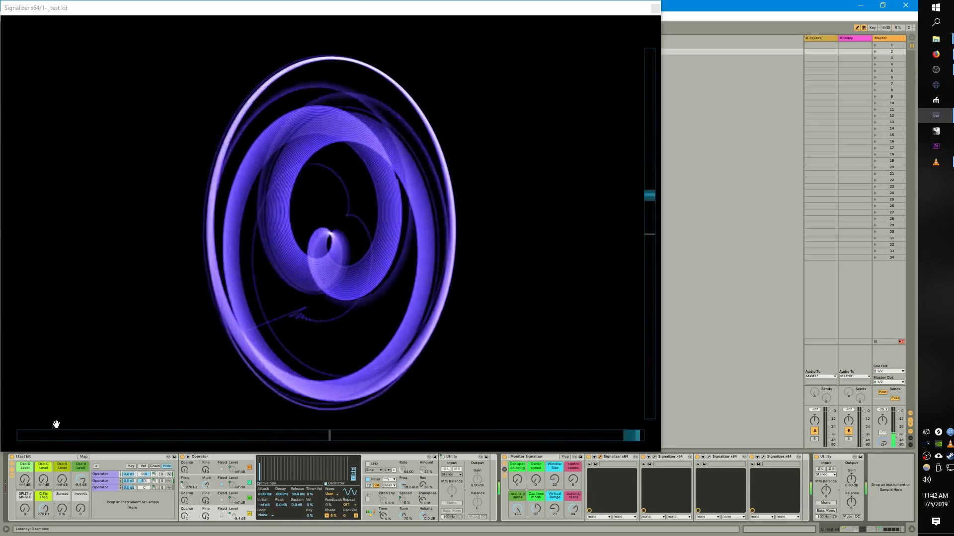
# - Display the Vectorscope settings, turn the background colour fully down and reduce the primitive size to about 1.41 pts
pyautogui.moveTo(117, 4)
pyautogui.click(212, 21)
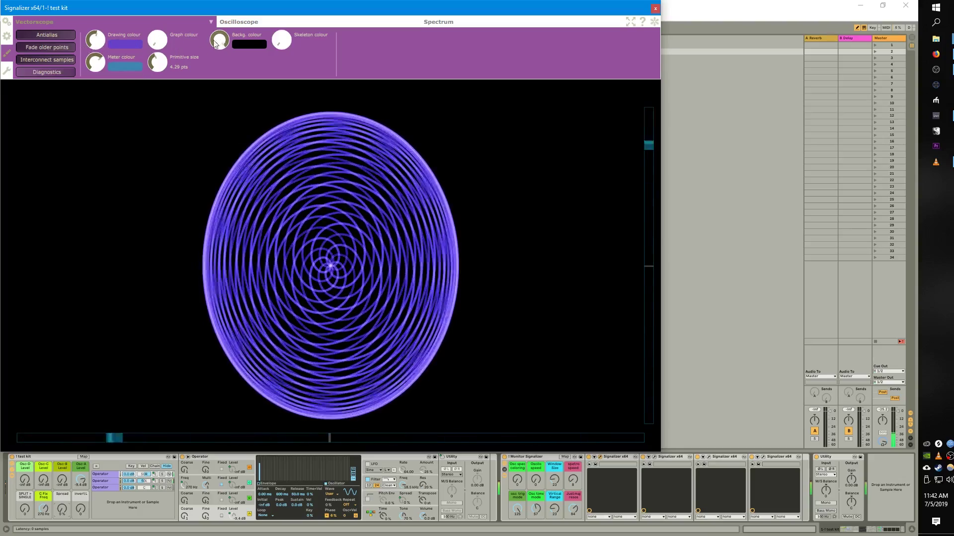
pyautogui.moveTo(162, 43); pyautogui.dragTo(164, 27)
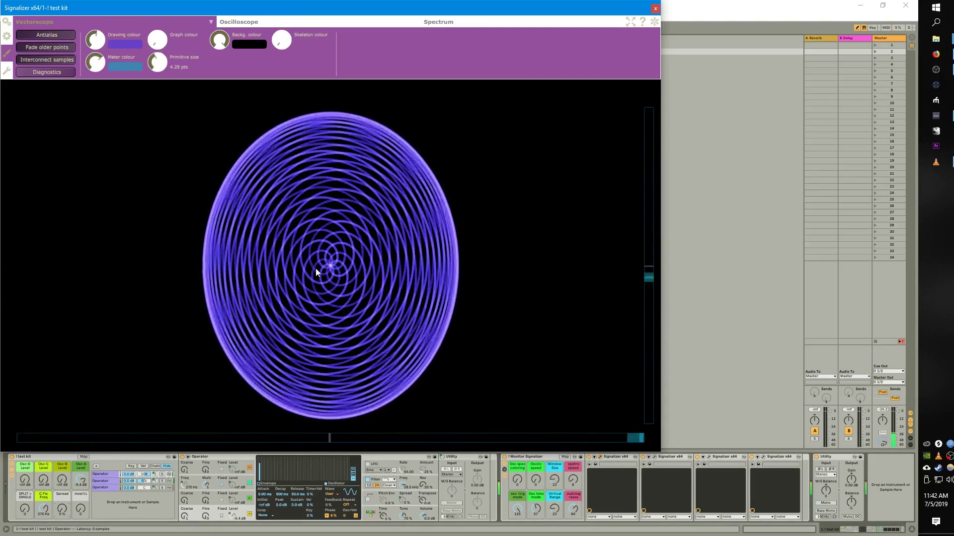
pyautogui.moveTo(222, 40); pyautogui.dragTo(227, 96)
pyautogui.moveTo(279, 4); pyautogui.dragTo(318, 343)
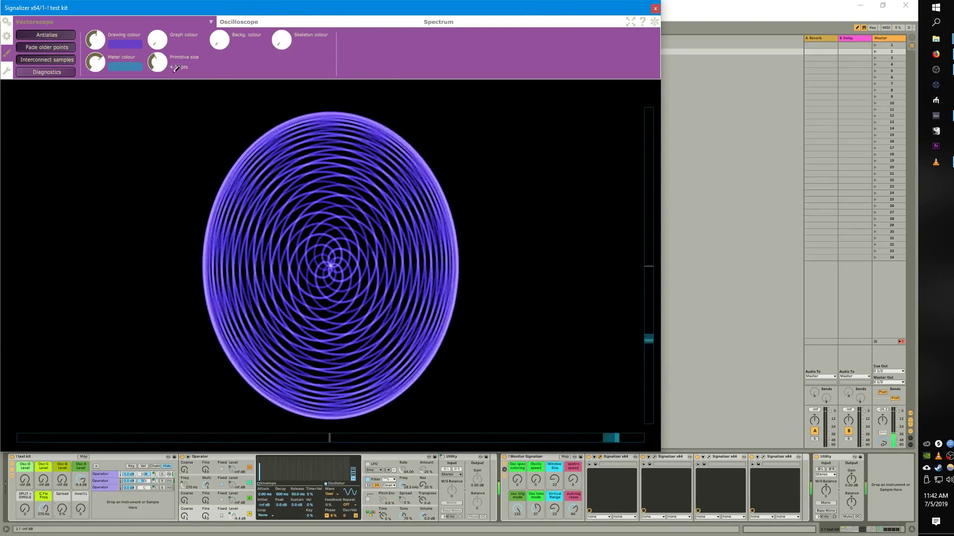
pyautogui.moveTo(159, 64); pyautogui.dragTo(164, 96)
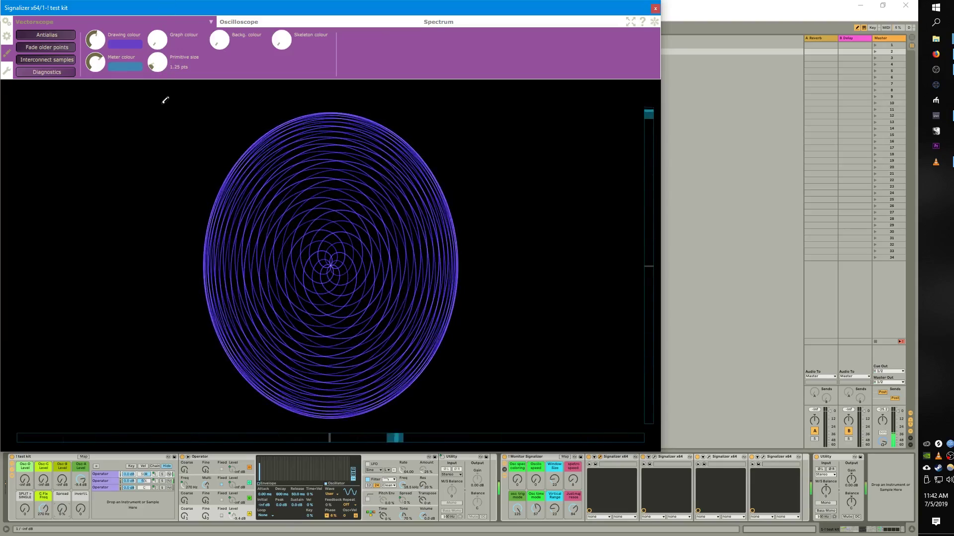
# - Raise the Vectorscope's window size to 4000 ms and increase the test kit rack's Spread macro to about 55 %
pyautogui.click(8, 35)
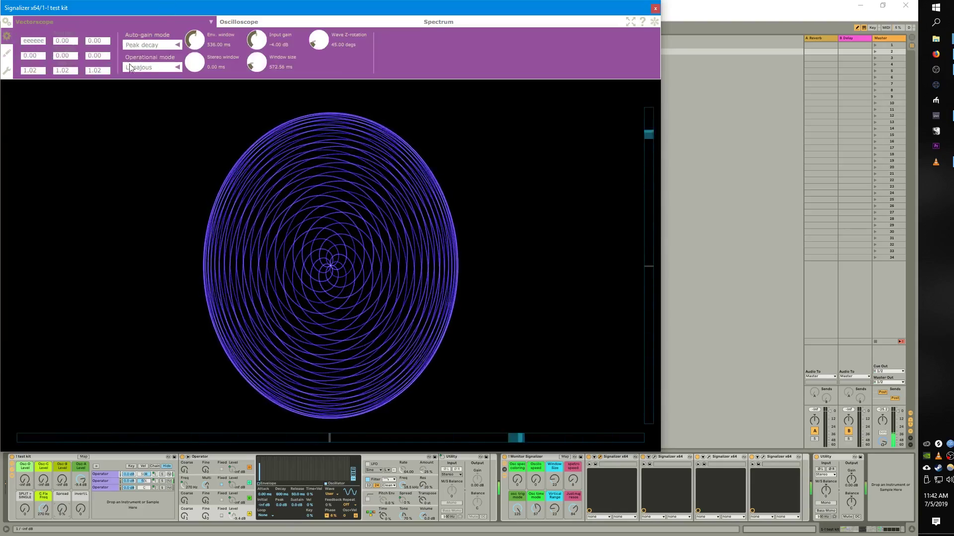
pyautogui.moveTo(267, 61); pyautogui.dragTo(266, 8)
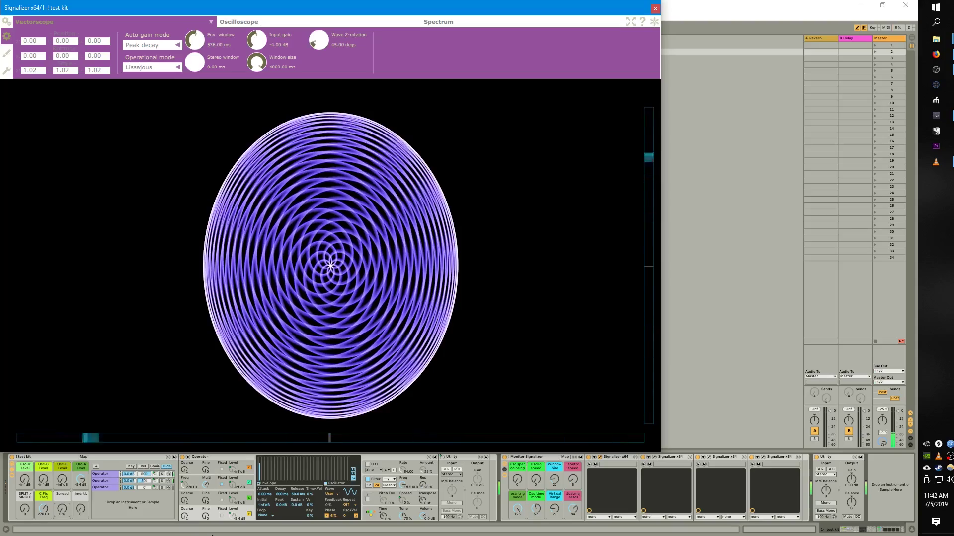
pyautogui.moveTo(63, 509); pyautogui.dragTo(64, 507)
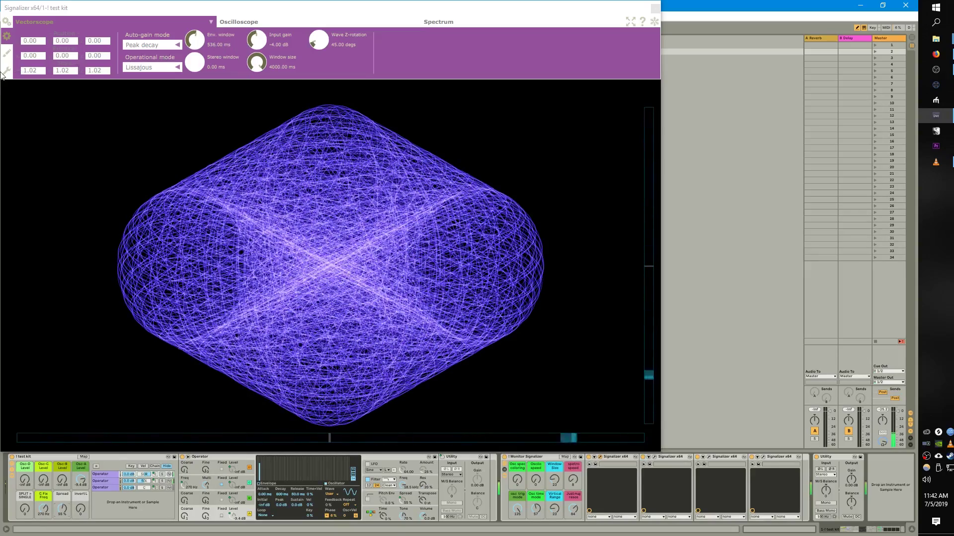
# - Vary the Vectorscope's drawing colour by adjusting its colour components
pyautogui.click(7, 51)
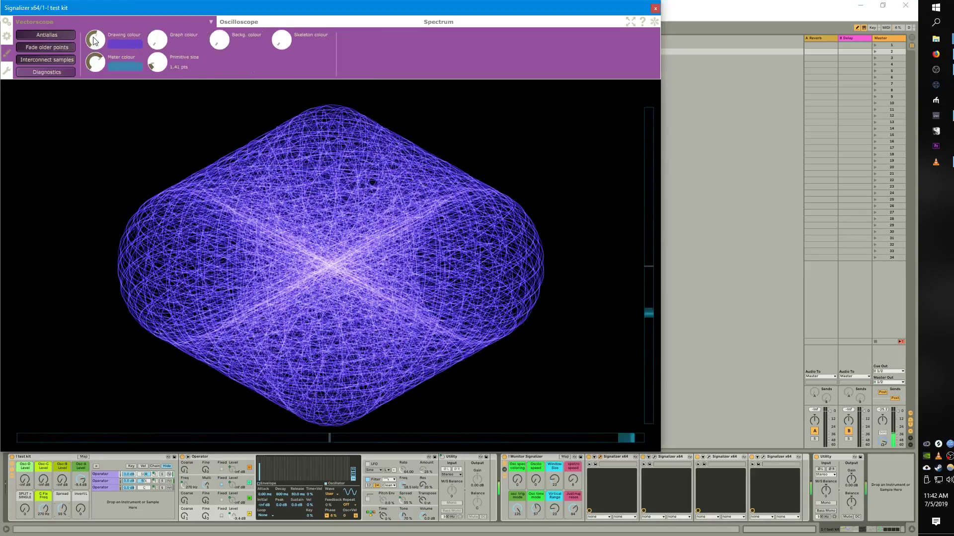
pyautogui.moveTo(94, 40); pyautogui.dragTo(90, 16)
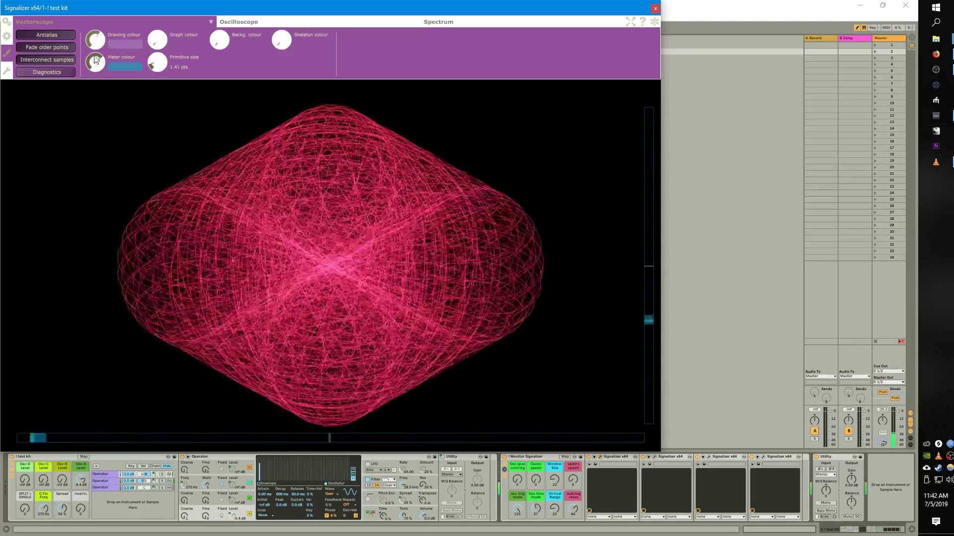
pyautogui.moveTo(94, 56); pyautogui.dragTo(95, 80)
pyautogui.moveTo(94, 43); pyautogui.dragTo(94, 45)
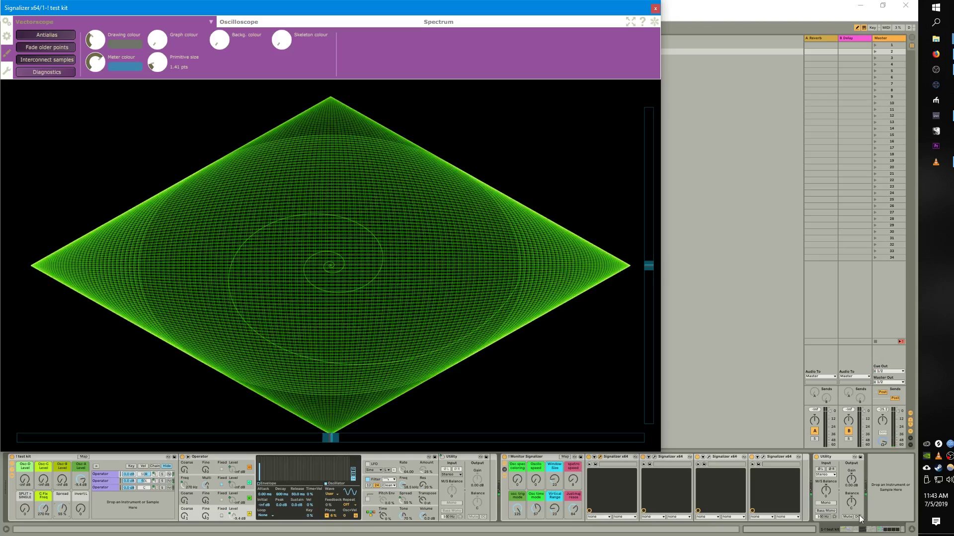
# - Show the first Signalizer's Oscilloscope from the monitor rack and enlarge its window across most of the screen
pyautogui.click(600, 457)
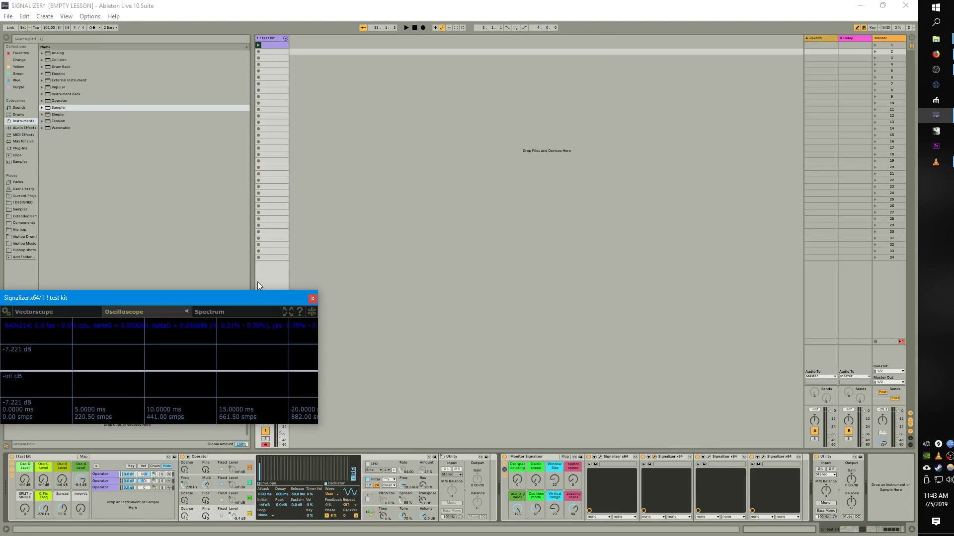
pyautogui.moveTo(262, 293); pyautogui.dragTo(357, 100)
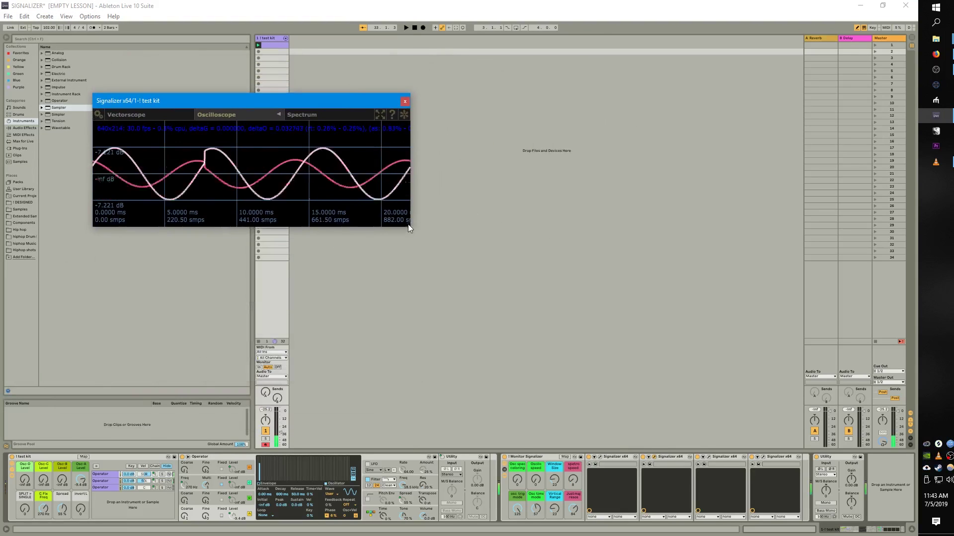
pyautogui.moveTo(410, 226)
pyautogui.mouseDown()
pyautogui.moveTo(872, 313)
pyautogui.moveTo(904, 398)
pyautogui.mouseUp()
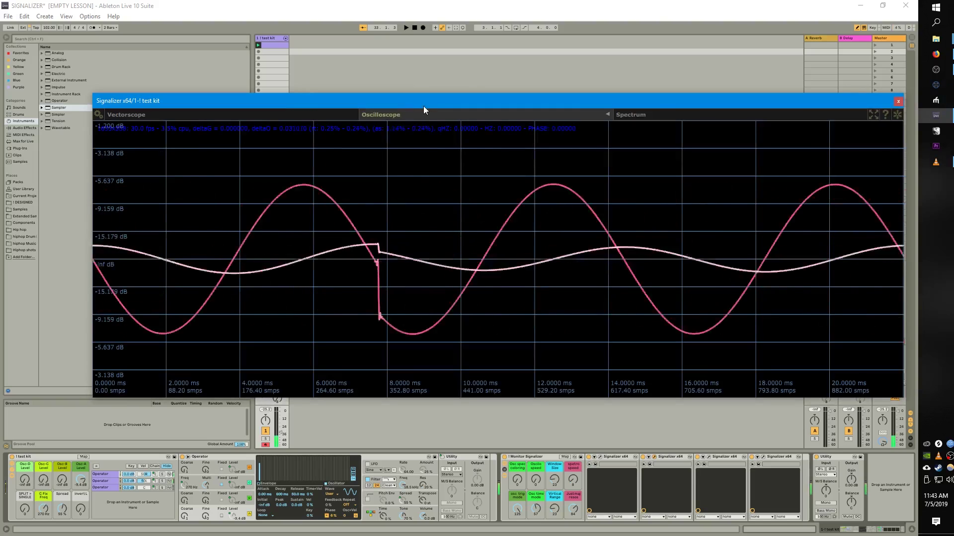
# - Display the Oscilloscope settings, set the time mode to Cycles and the trigger mode to Spectral
pyautogui.click(607, 114)
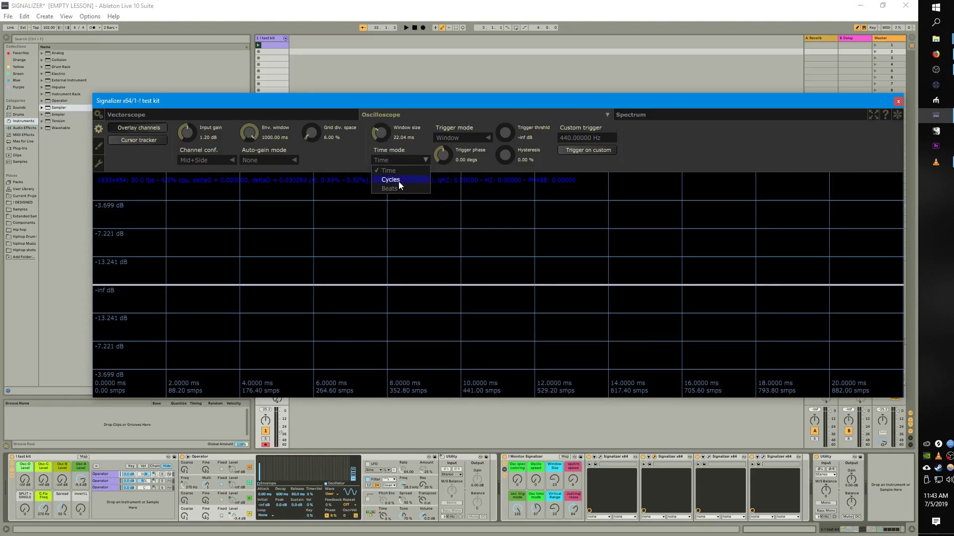
pyautogui.click(395, 182)
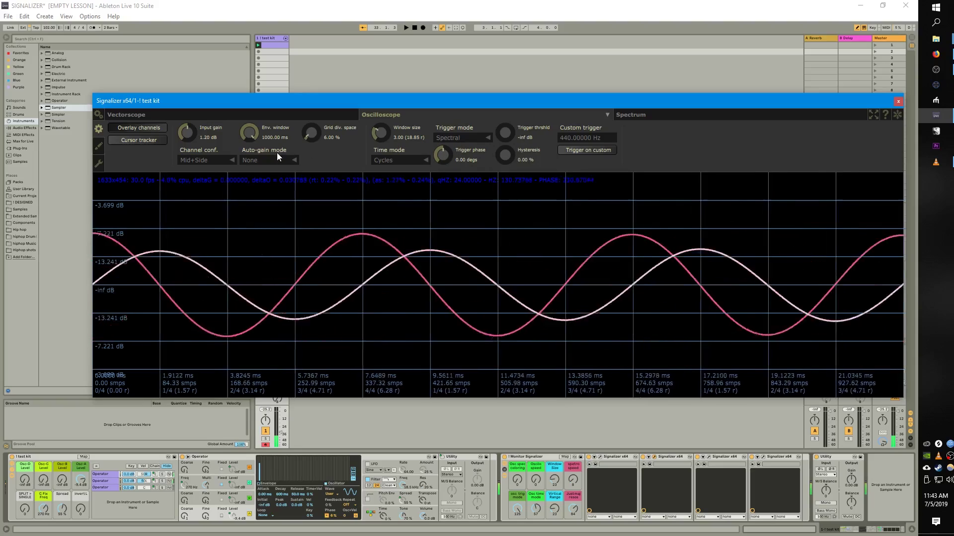
pyautogui.click(225, 162)
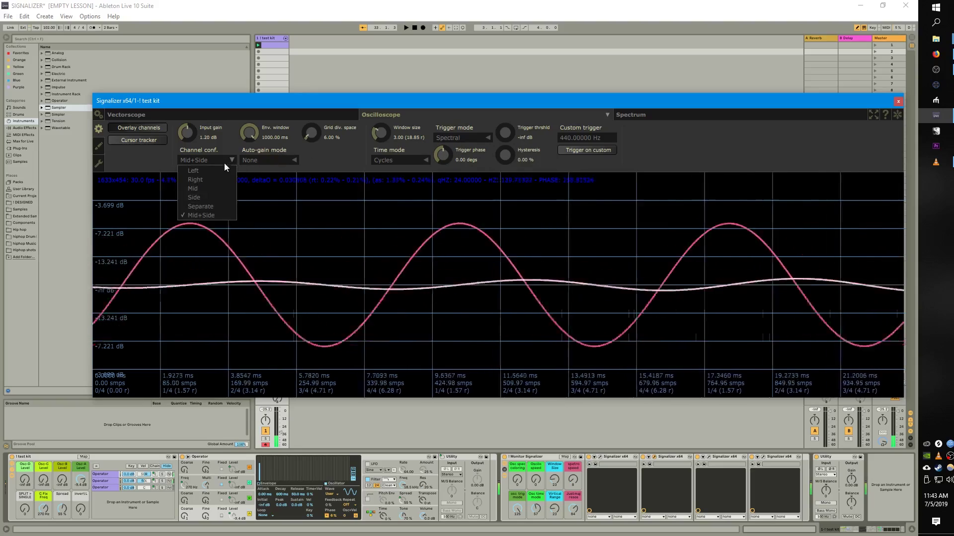
pyautogui.click(201, 206)
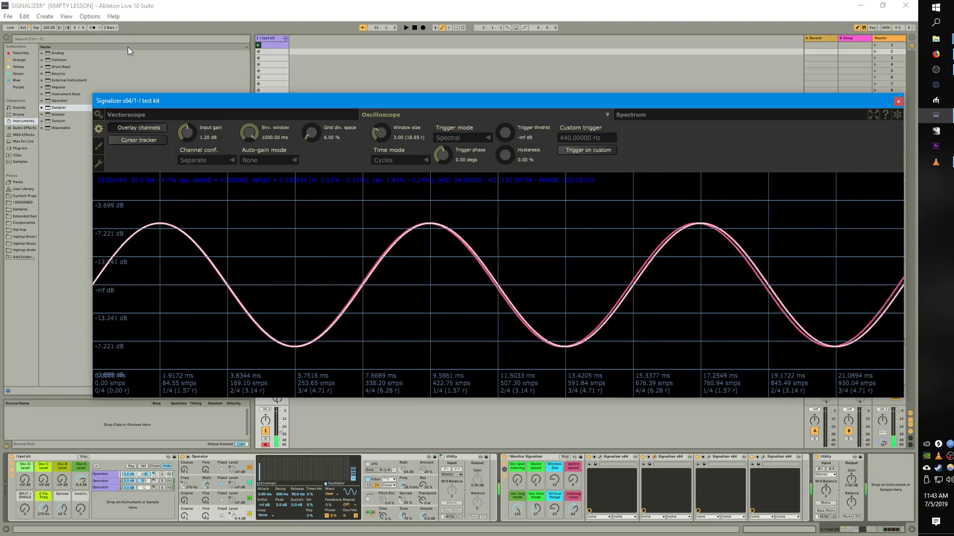
pyautogui.moveTo(62, 509); pyautogui.dragTo(62, 531)
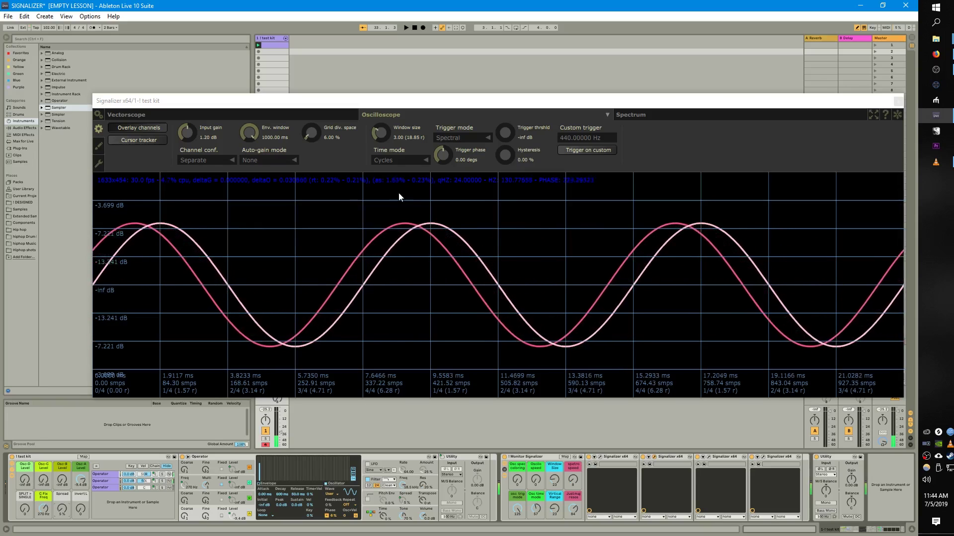
# - View the waveforms in the Mid+Side channel configuration, and return to Separate
pyautogui.click(229, 158)
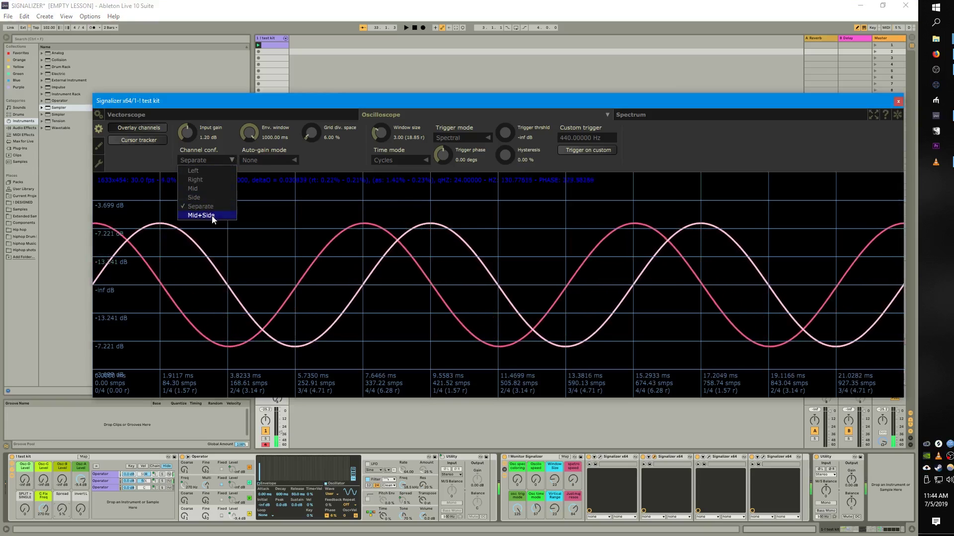
pyautogui.click(212, 216)
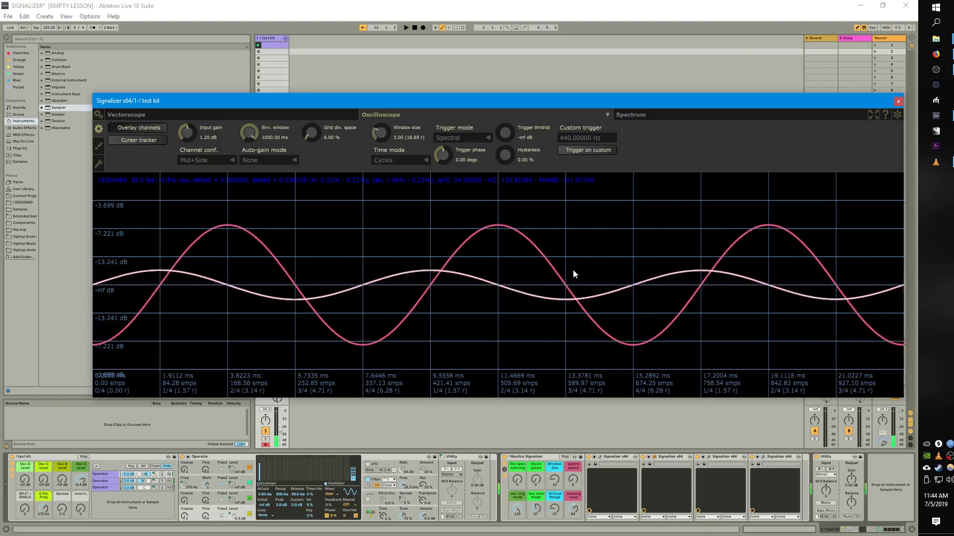
pyautogui.click(214, 161)
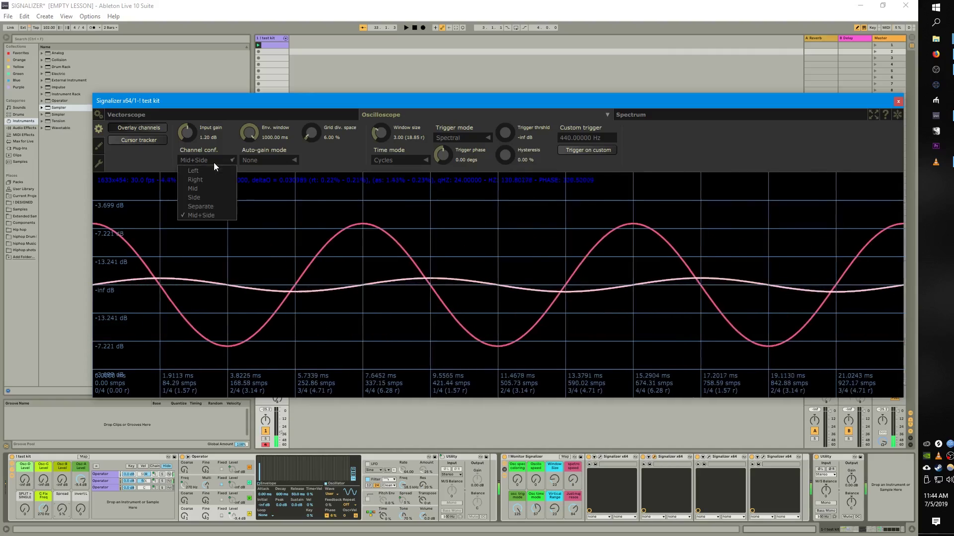
pyautogui.click(214, 207)
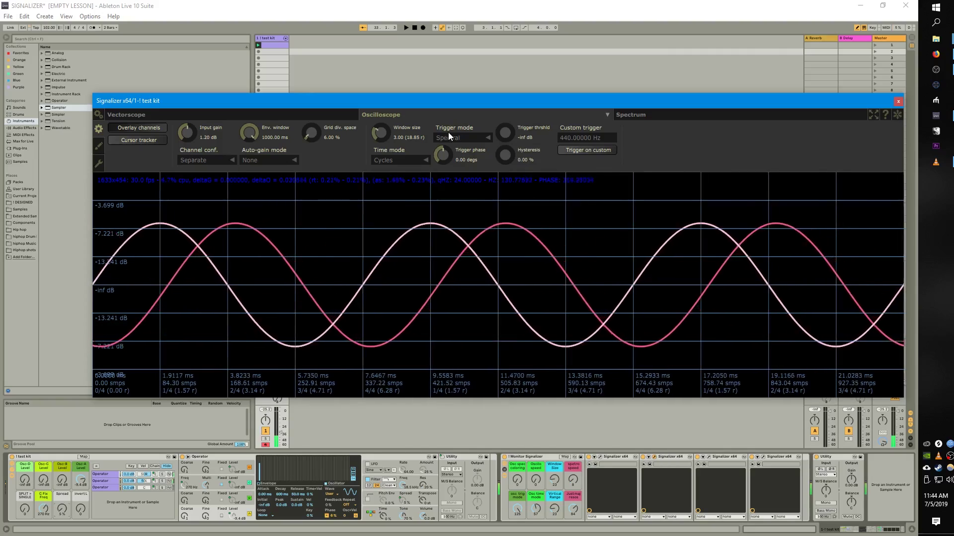
# - Shorten the window size slightly, set the sample interpolation to None and inspect the individual samples up close
pyautogui.moveTo(390, 135)
pyautogui.mouseDown()
pyautogui.moveTo(377, 123)
pyautogui.moveTo(374, 87)
pyautogui.moveTo(382, 24)
pyautogui.moveTo(374, 136)
pyautogui.mouseUp()
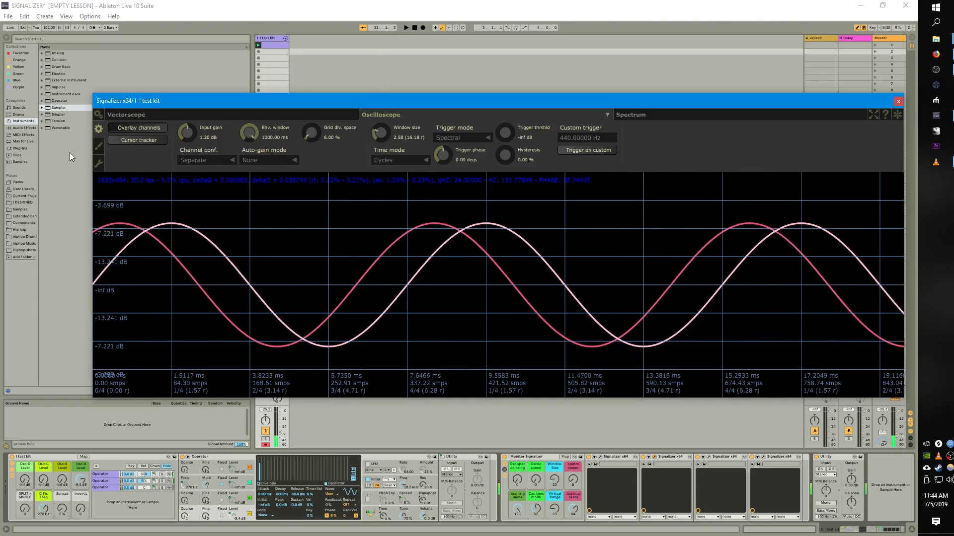
pyautogui.click(98, 146)
pyautogui.click(209, 160)
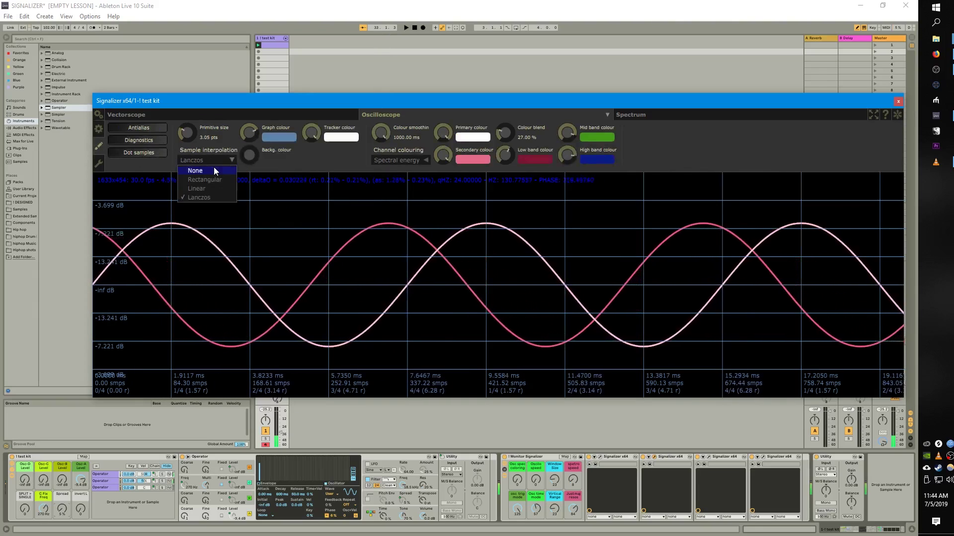
pyautogui.click(207, 171)
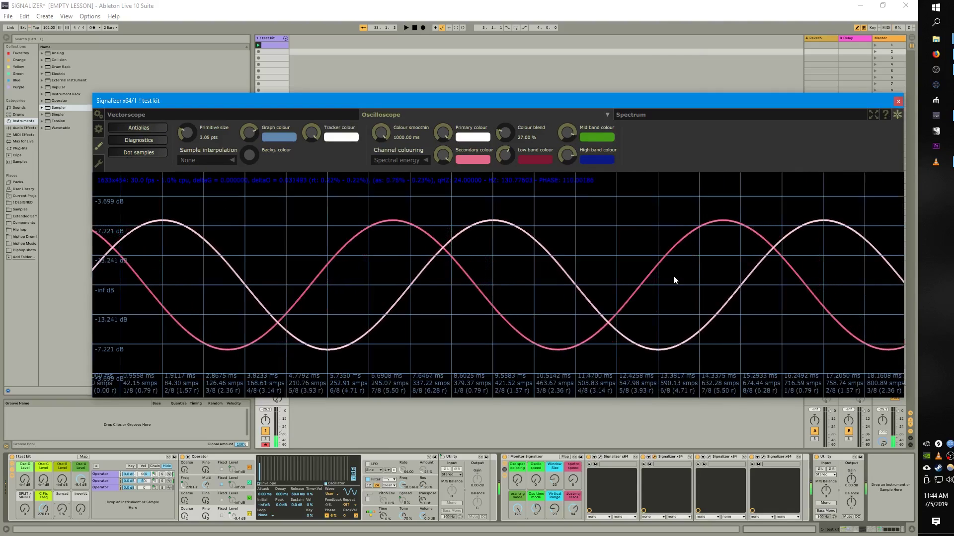
pyautogui.scroll(5, 663, 273)
pyautogui.scroll(8, 477, 307)
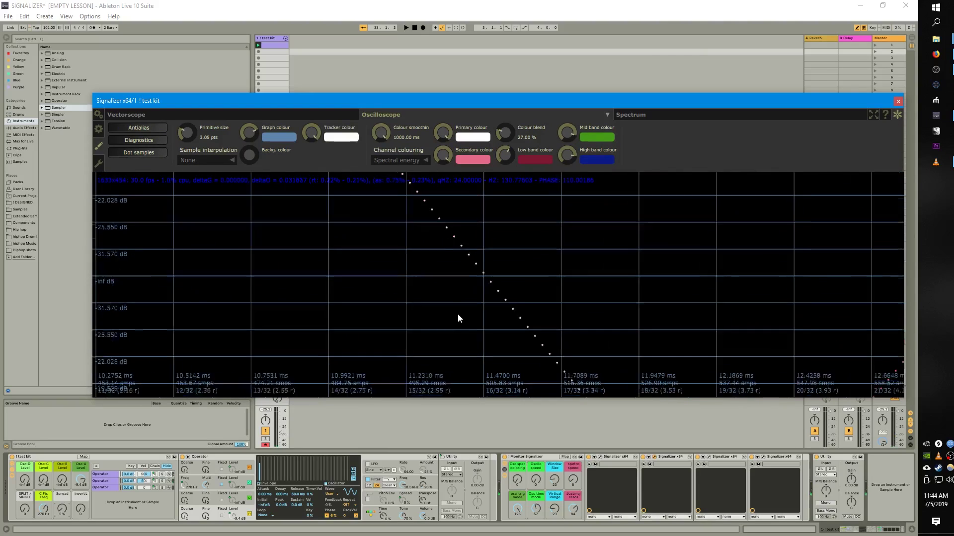
pyautogui.scroll(3, 459, 298)
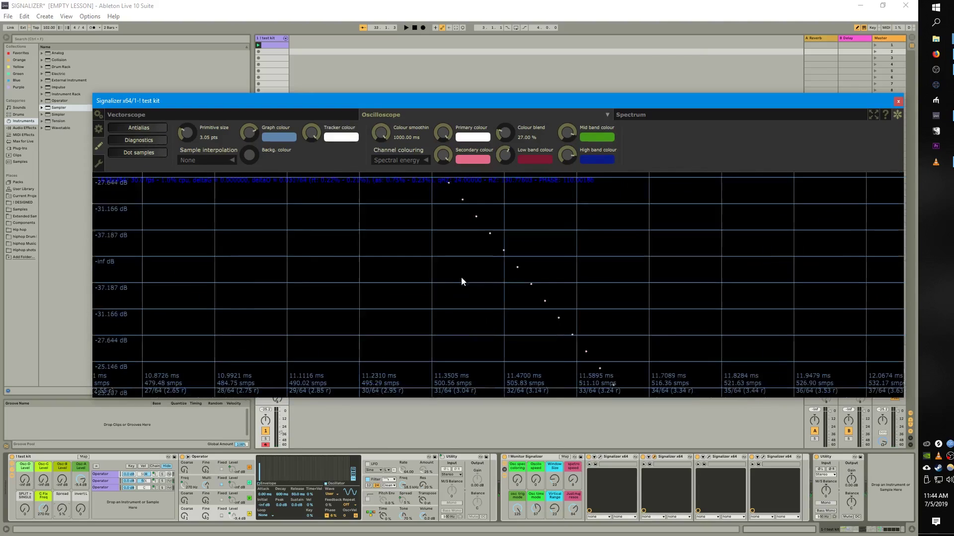
# - Try the Rectangular and Linear sample interpolations on the magnified waveform
pyautogui.click(201, 160)
pyautogui.click(207, 178)
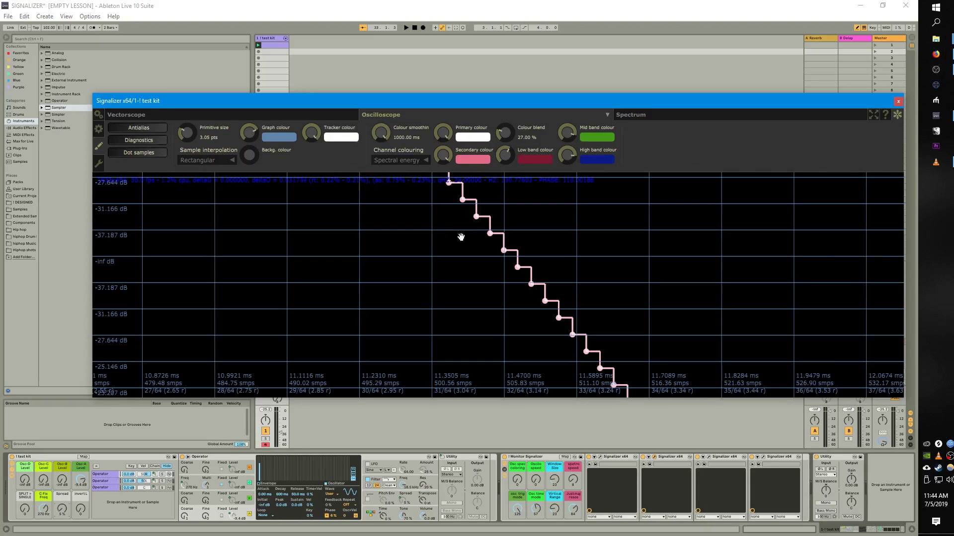
pyautogui.click(208, 191)
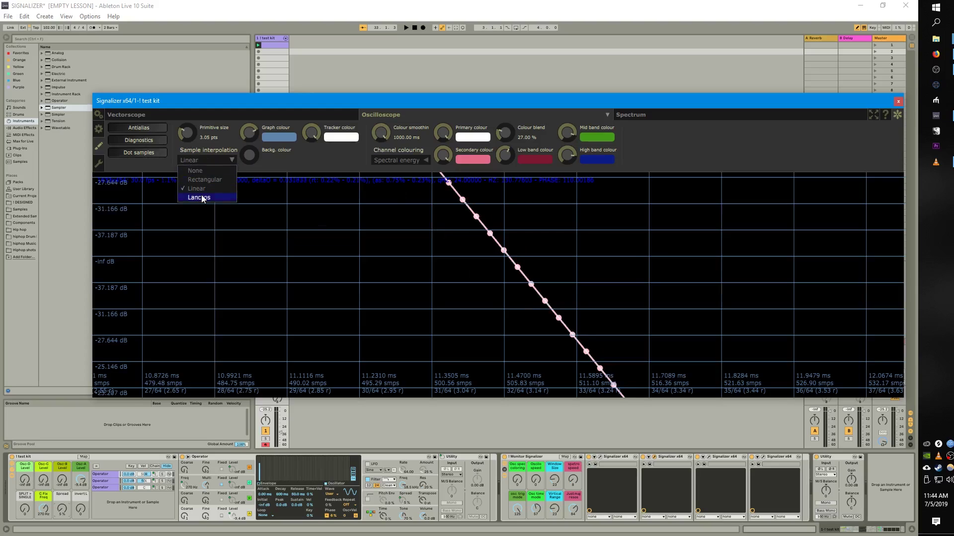
# - Set the sample interpolation to Lanczos and inspect the curve between the samples at the waveform's peak
pyautogui.click(201, 197)
pyautogui.scroll(-5, 482, 277)
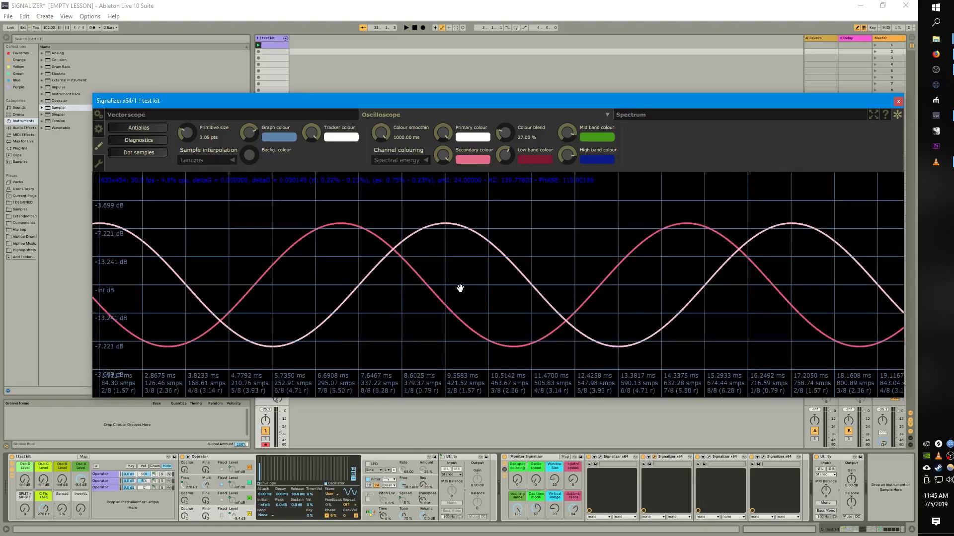
pyautogui.scroll(6, 452, 251)
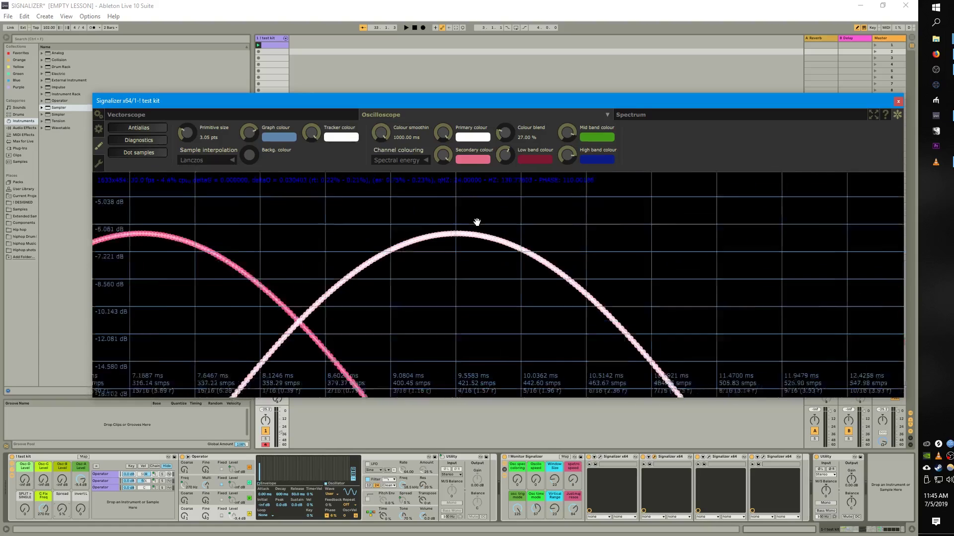
pyautogui.scroll(8, 452, 249)
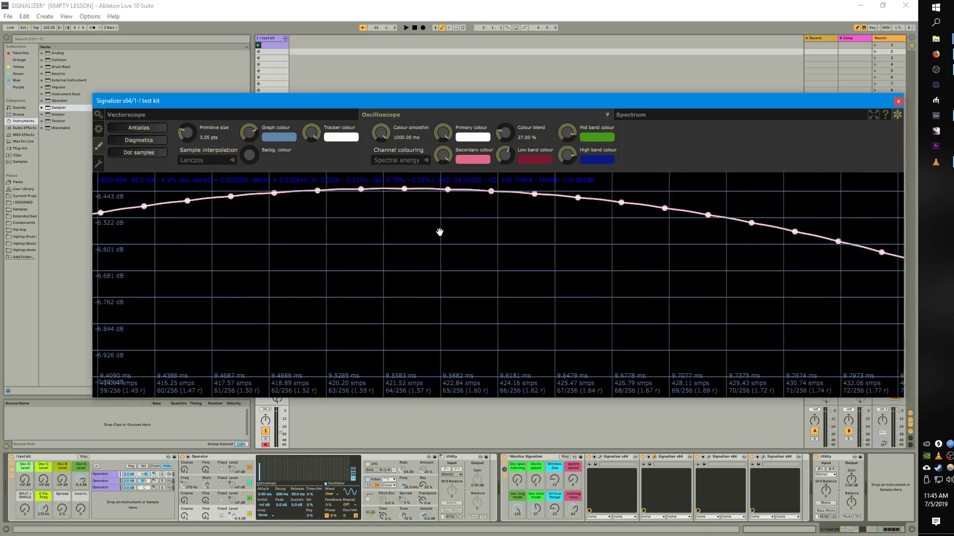
pyautogui.scroll(4, 442, 308)
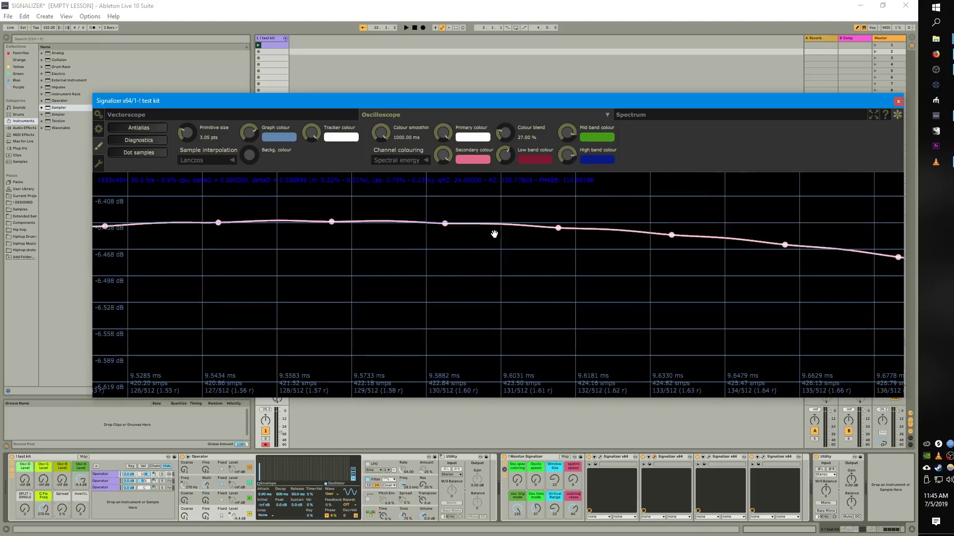
# - Magnify the Lanczos-interpolated waveform peak further, and return to the view of the full waveforms
pyautogui.scroll(3, 518, 264)
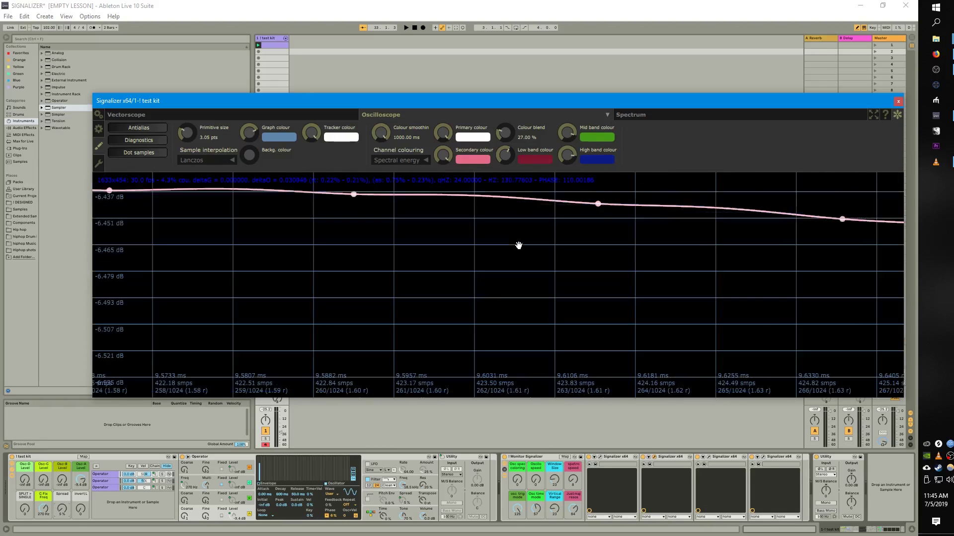
pyautogui.scroll(-15, 470, 236)
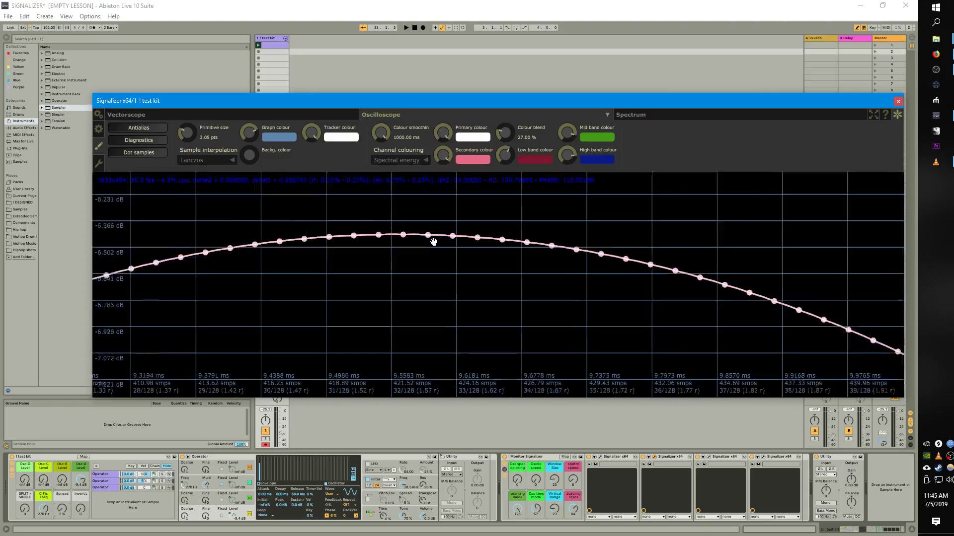
pyautogui.scroll(-4, 436, 242)
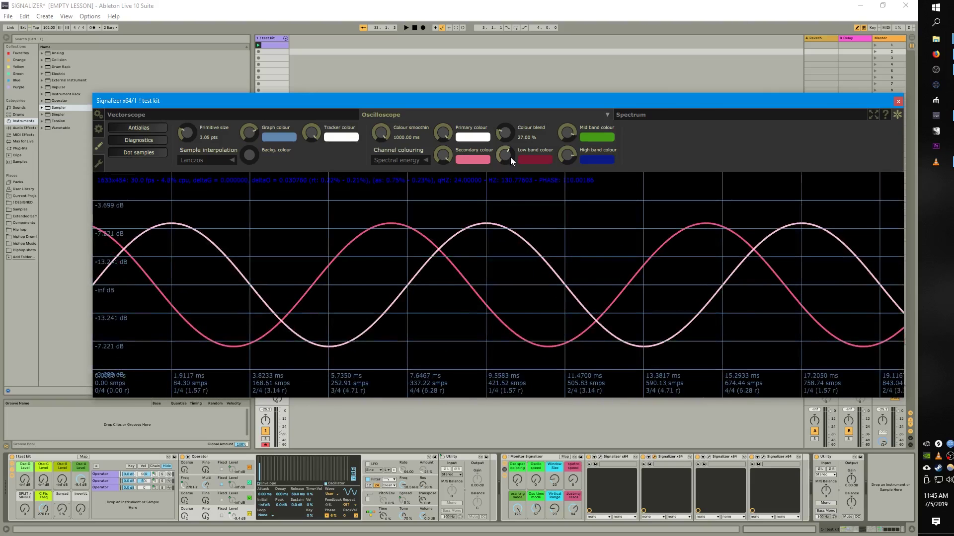
# - Set the oscilloscope's colour blend to 100% and play a low note on the live display
pyautogui.scroll(3, 502, 130)
pyautogui.click(896, 117)
pyautogui.press('z')
pyautogui.press('k')
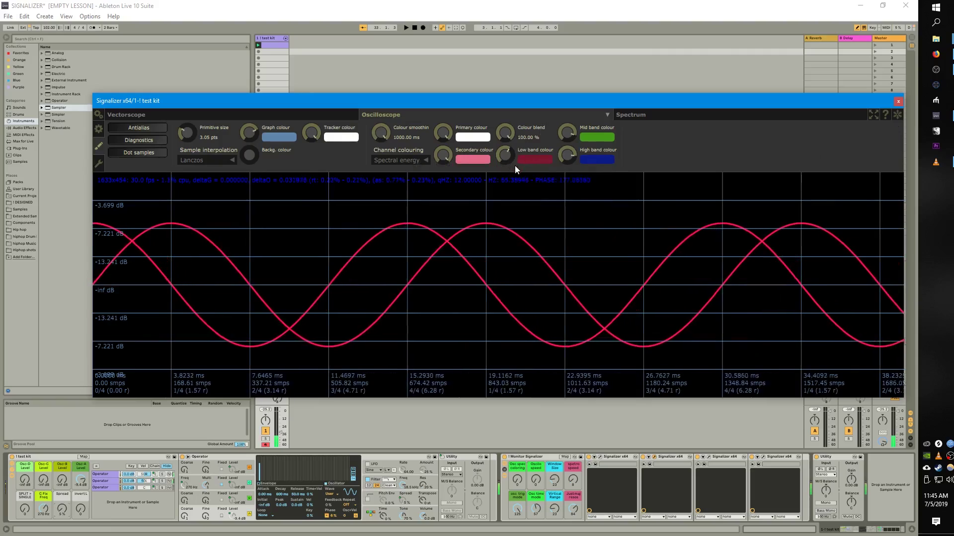
# - Play notes in rising octaves to compare the mid-band and high-band colours of the waveforms
pyautogui.press('x')
pyautogui.press('x')
pyautogui.press('x')
pyautogui.press('a')
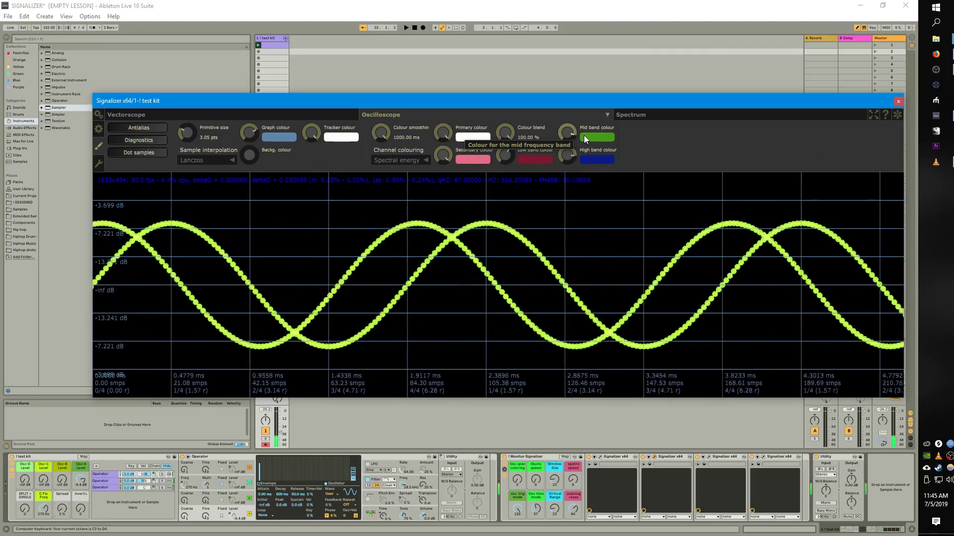
pyautogui.press('x')
pyautogui.press('a')
pyautogui.press('x')
pyautogui.press('a')
pyautogui.press('x')
pyautogui.press('x')
pyautogui.press('a')
pyautogui.press('x')
pyautogui.press('a')
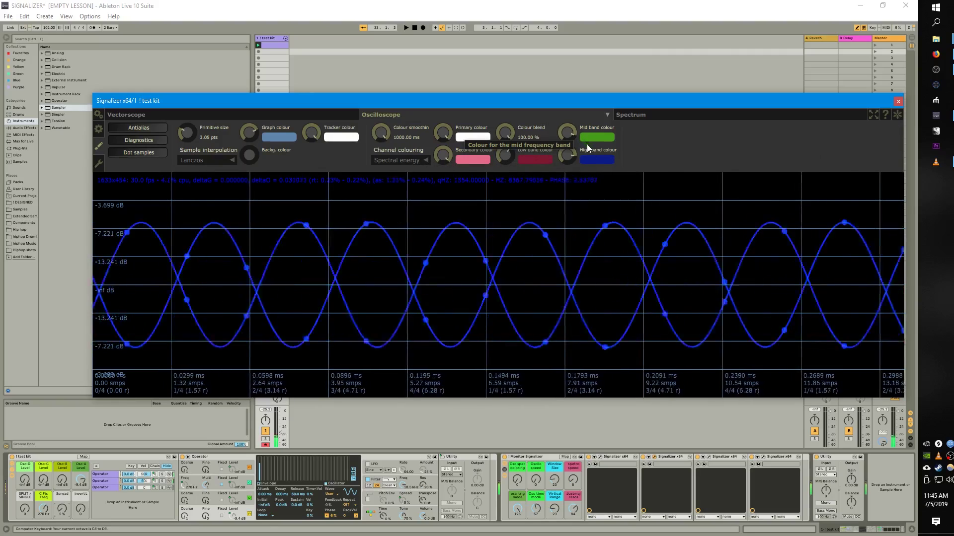
pyautogui.press('k')
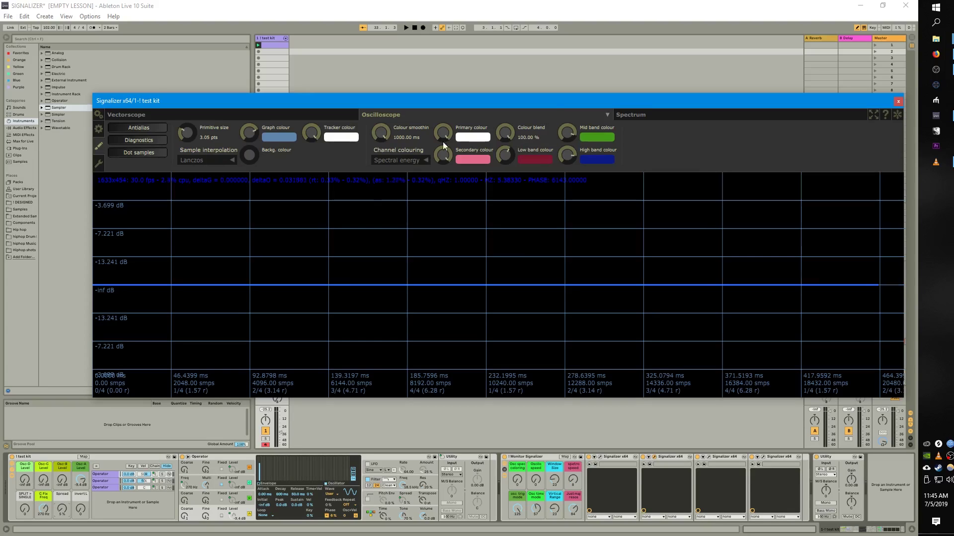
# - Return to the oscilloscope's main settings, play a high note and select the Spectral trigger mode
pyautogui.click(97, 131)
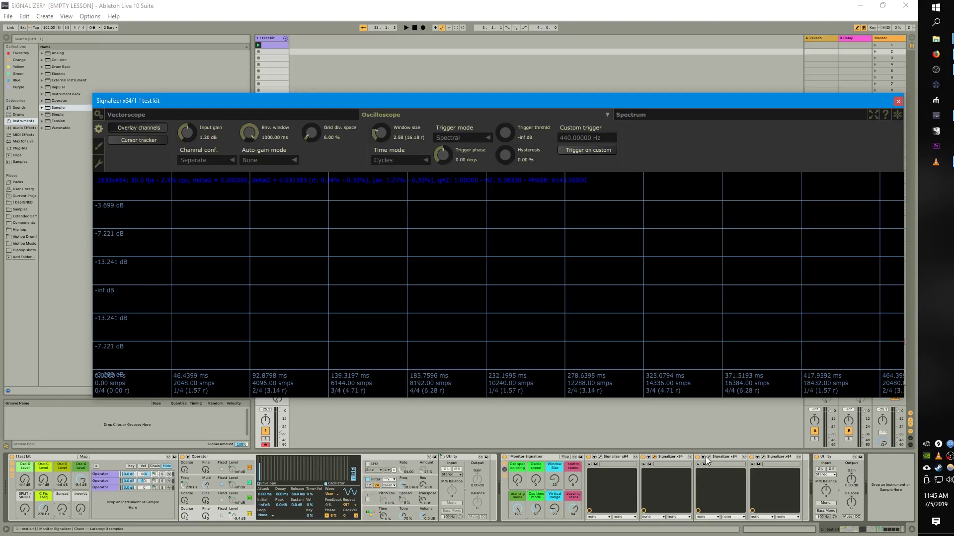
pyautogui.press('a')
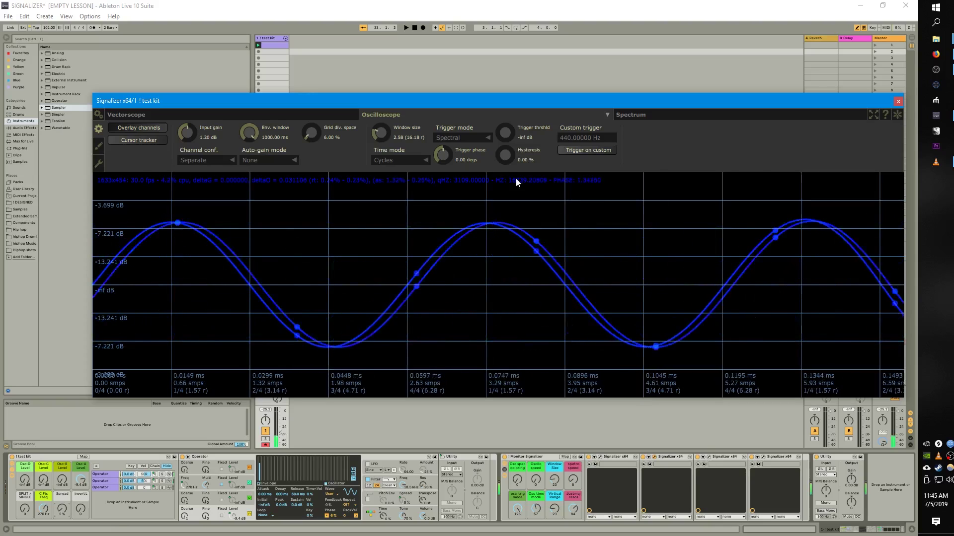
pyautogui.click(445, 142)
pyautogui.click(445, 151)
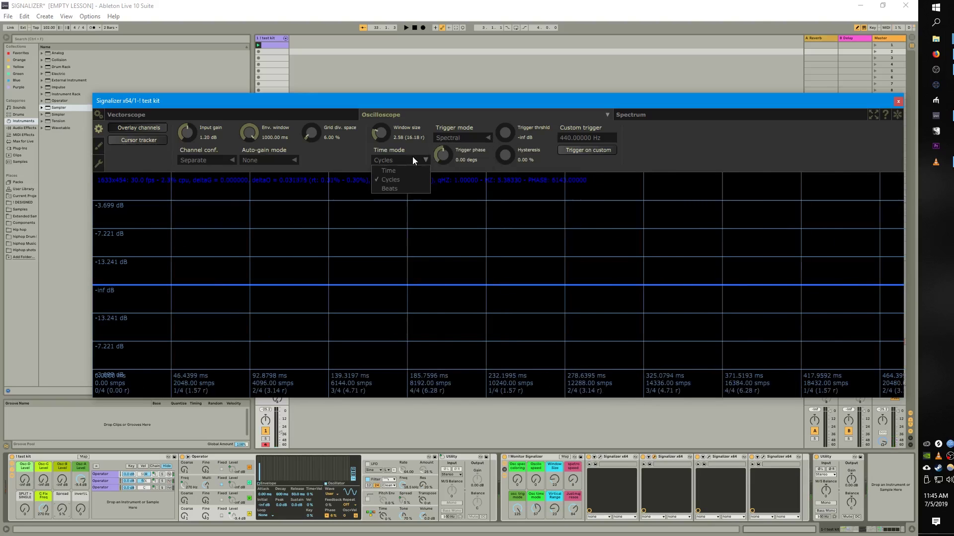
# - Try the Time and Beats time modes, the latter with a 1/1 window size and the trigger mode set to None
pyautogui.click(408, 172)
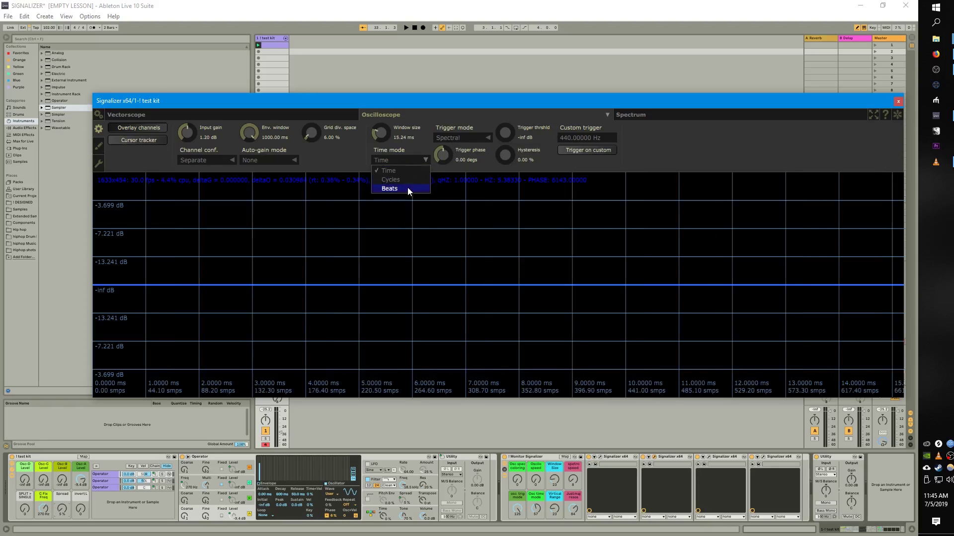
pyautogui.click(408, 190)
pyautogui.moveTo(385, 127); pyautogui.dragTo(381, 2)
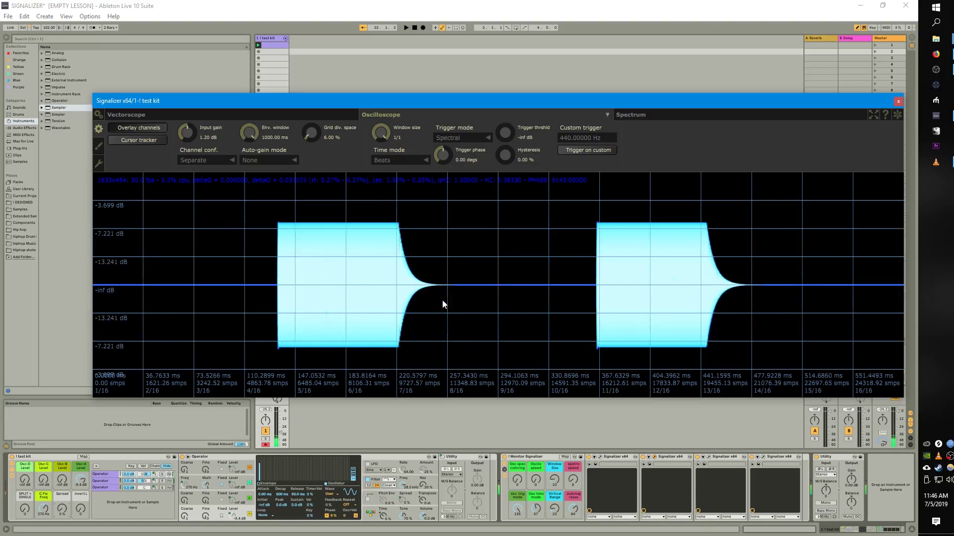
pyautogui.click(472, 137)
pyautogui.click(472, 144)
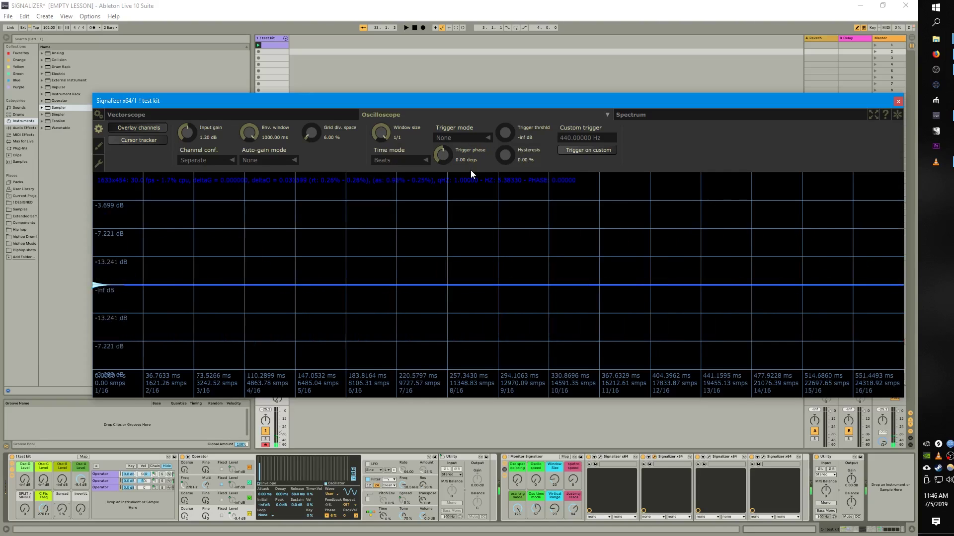
# - Set the time mode to Time and shorten the window size to 1.12 ms
pyautogui.click(415, 160)
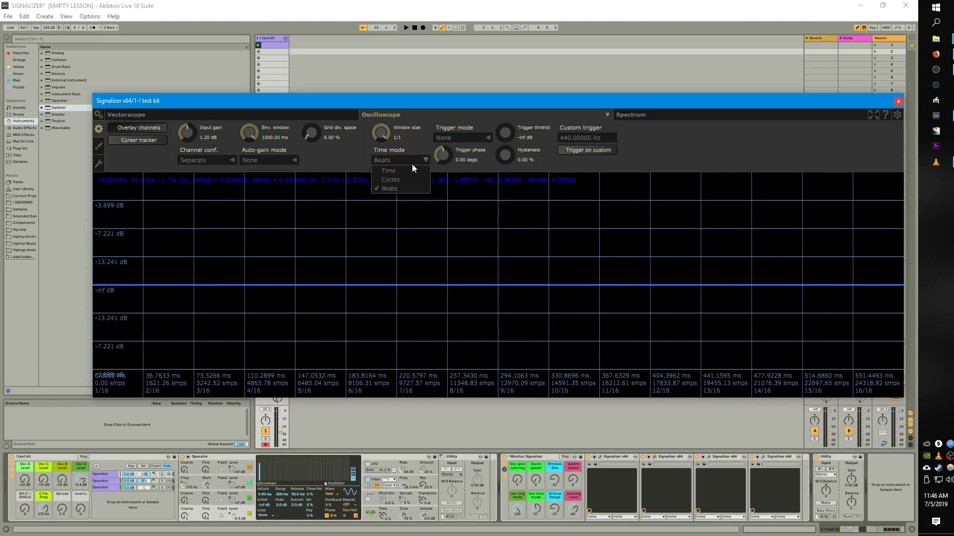
pyautogui.click(410, 169)
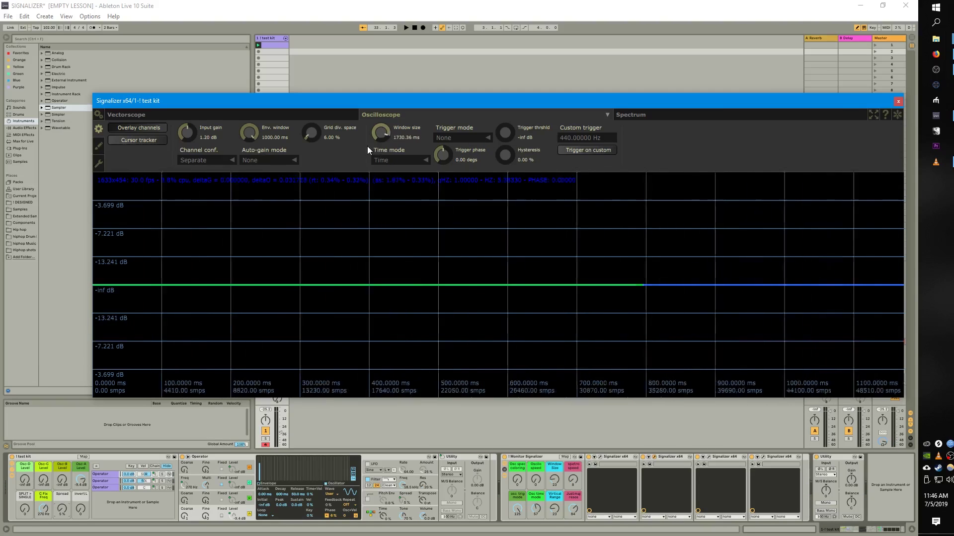
pyautogui.moveTo(366, 137); pyautogui.dragTo(392, 179)
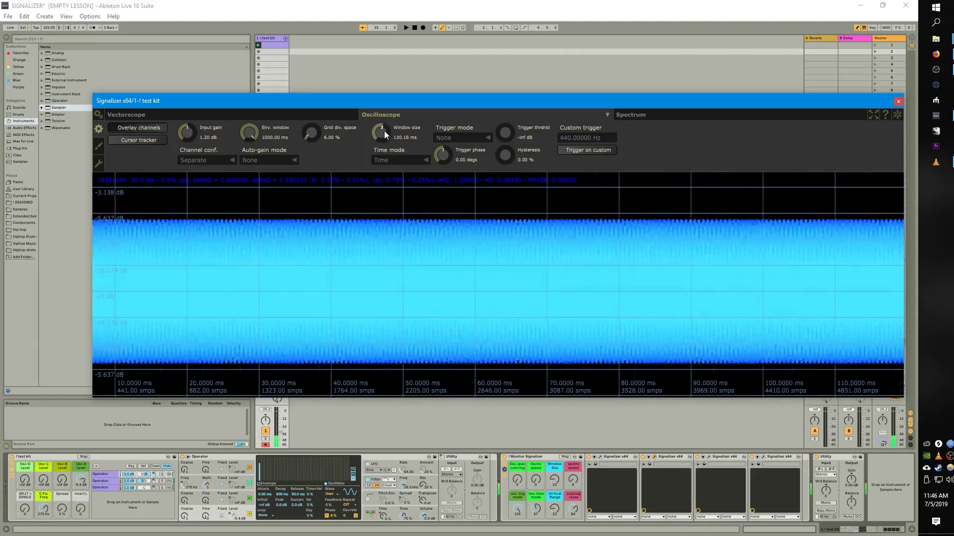
pyautogui.moveTo(384, 130)
pyautogui.mouseDown()
pyautogui.moveTo(372, 231)
pyautogui.moveTo(369, 192)
pyautogui.mouseUp()
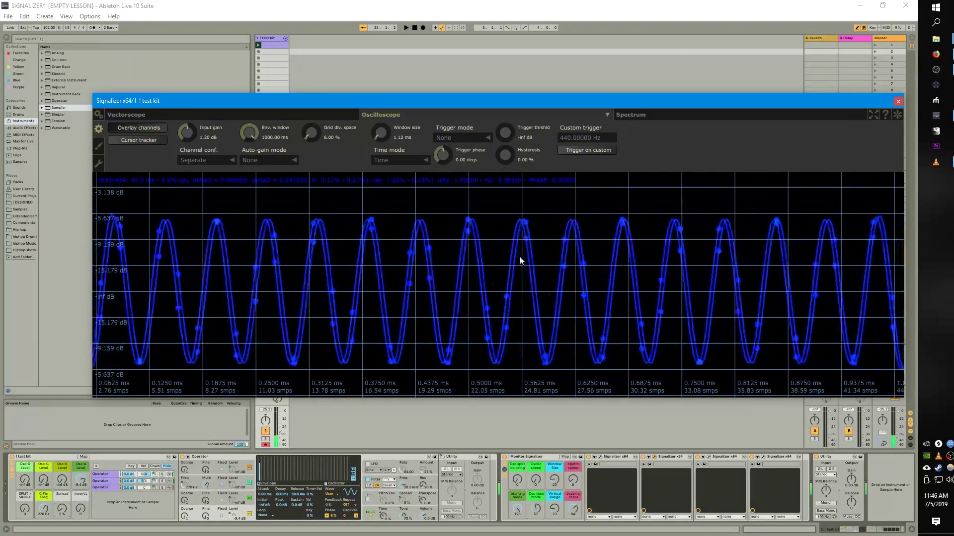
# - Set the trigger mode to Spectral and widen the window size to 7.60 ms for a note three octaves lower
pyautogui.click(463, 138)
pyautogui.click(458, 154)
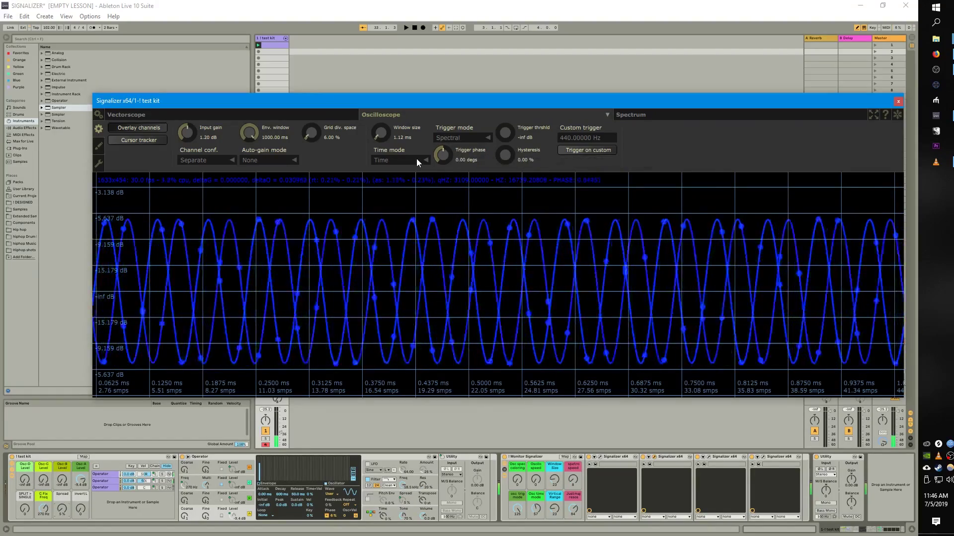
pyautogui.press('z')
pyautogui.press('z')
pyautogui.press('z')
pyautogui.press('z')
pyautogui.press('z')
pyautogui.press('a')
pyautogui.moveTo(376, 135); pyautogui.dragTo(374, 116)
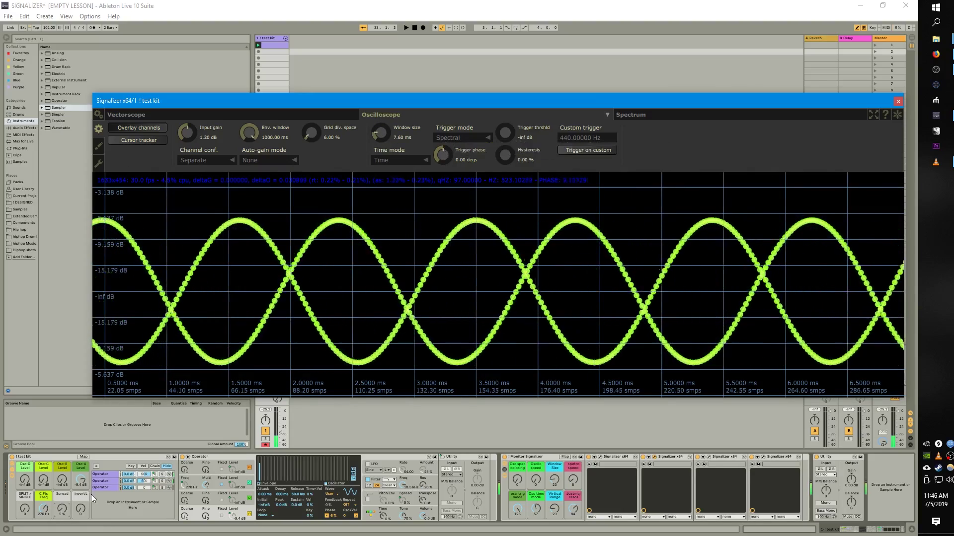
# - Select the second Operator chain and draw additional high harmonics into its oscillator's waveform
pyautogui.moveTo(62, 479)
pyautogui.mouseDown()
pyautogui.moveTo(62, 463)
pyautogui.moveTo(62, 479)
pyautogui.mouseUp()
pyautogui.click(101, 482)
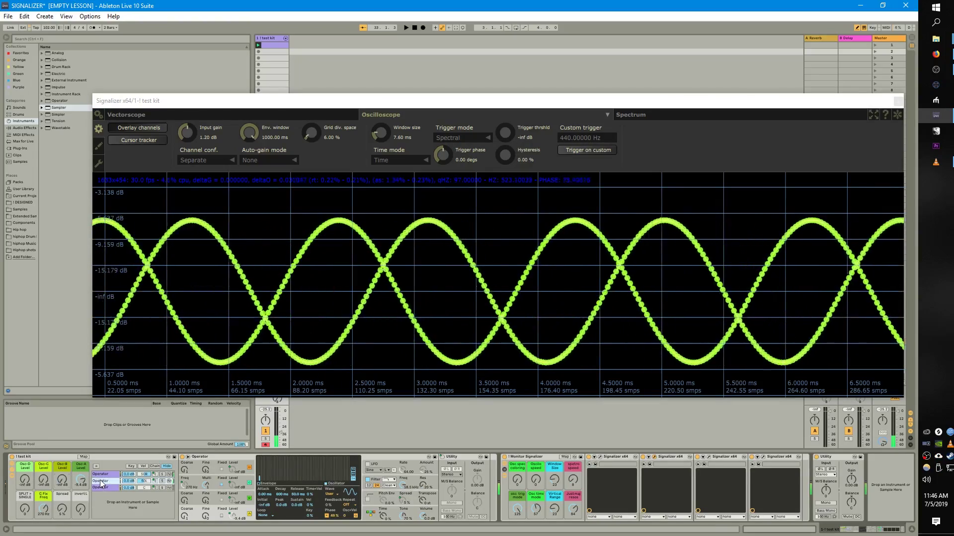
pyautogui.click(276, 471)
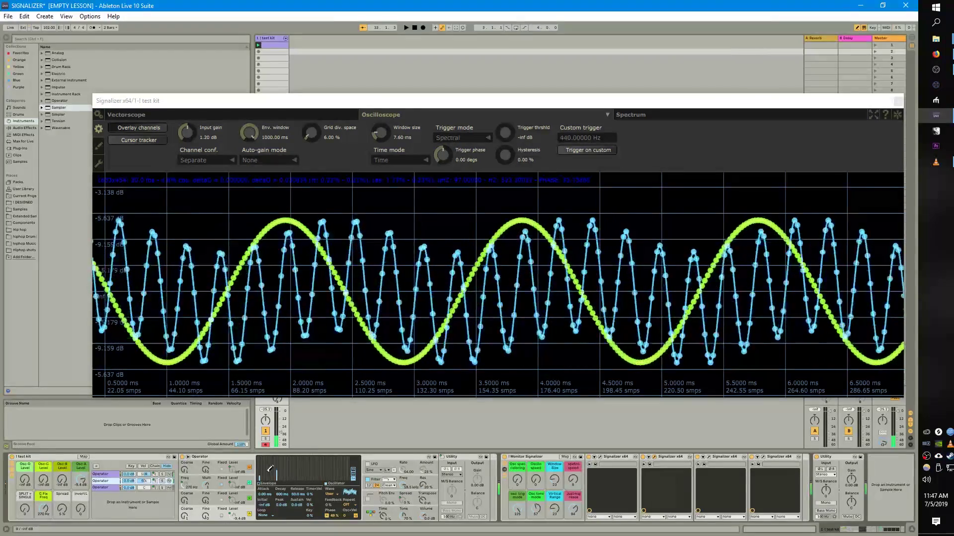
pyautogui.moveTo(261, 469); pyautogui.dragTo(259, 460)
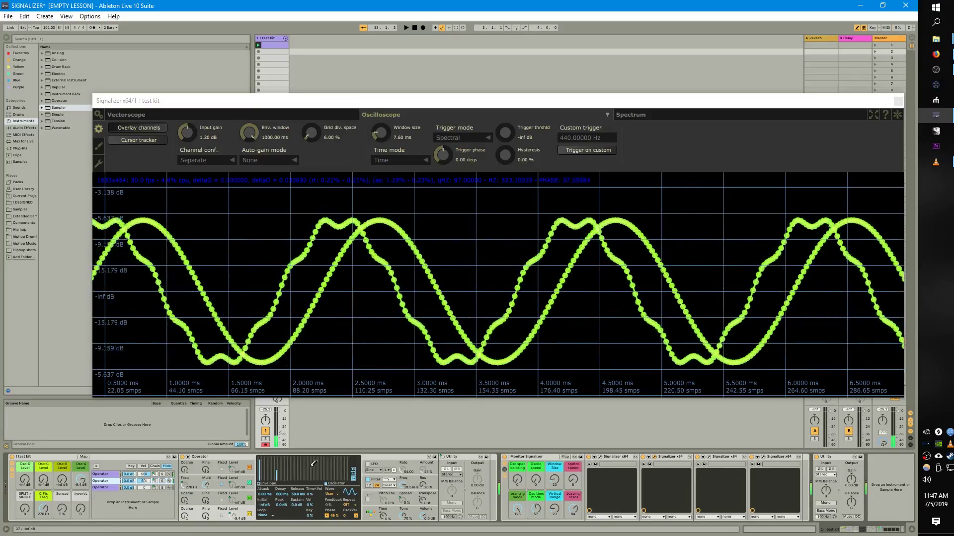
pyautogui.click(312, 467)
pyautogui.moveTo(323, 468); pyautogui.dragTo(328, 464)
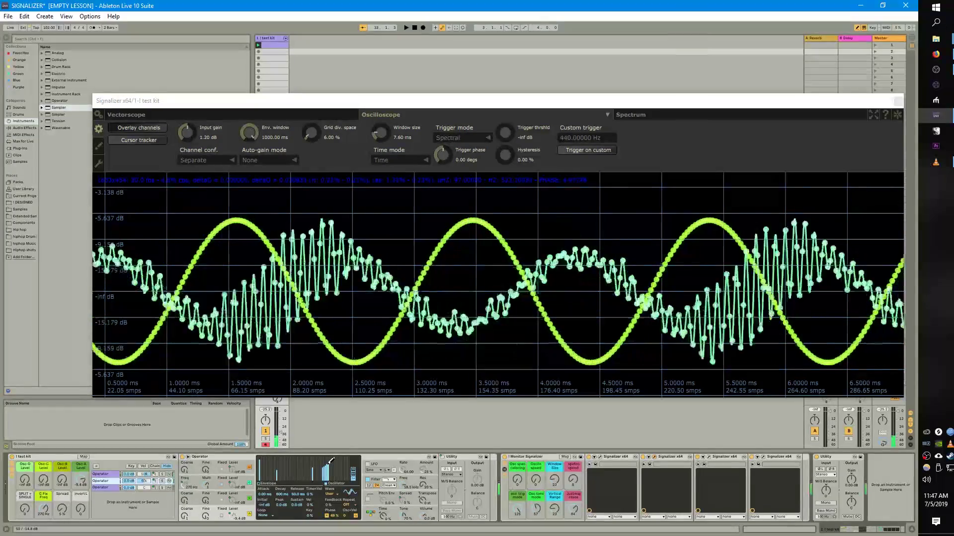
# - Set the oscilloscope's sample interpolation to Linear and turn off the dot samples
pyautogui.click(100, 146)
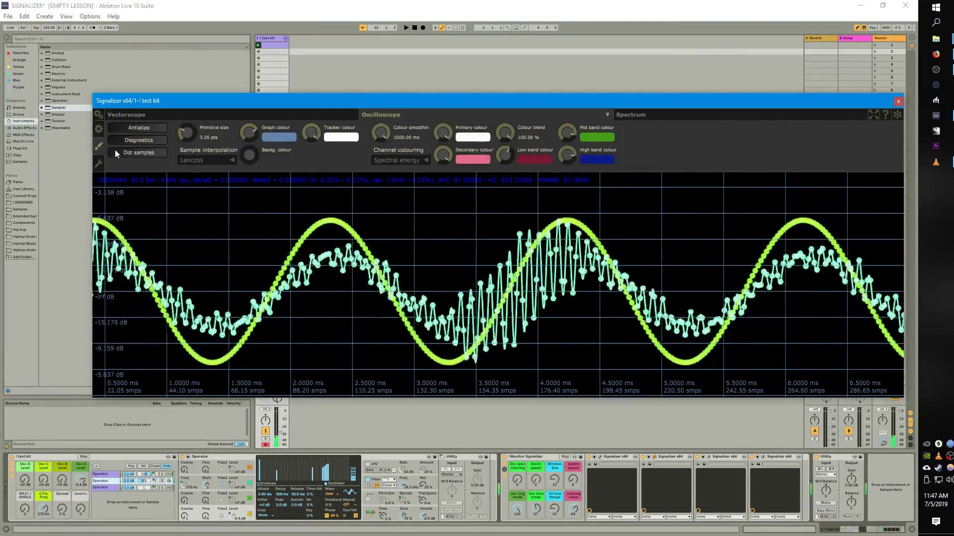
pyautogui.click(231, 160)
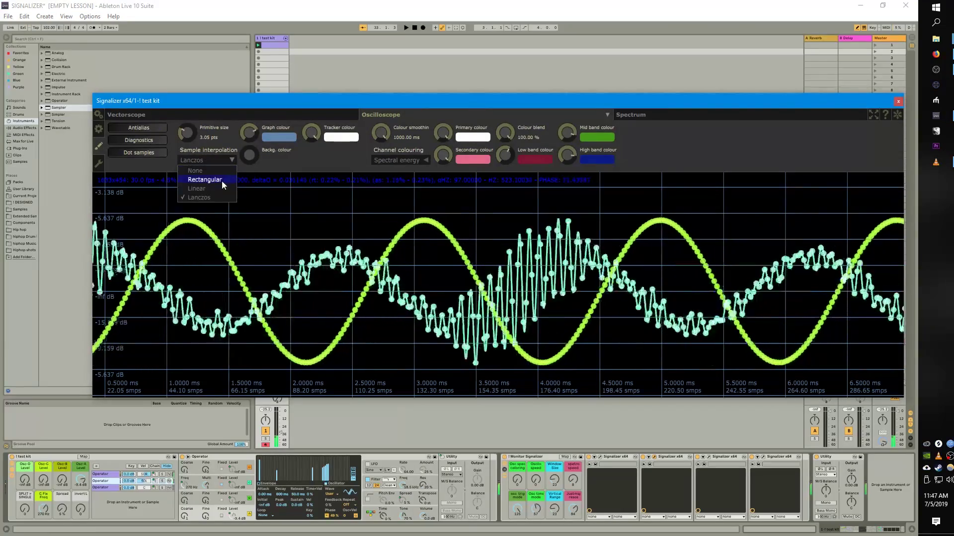
pyautogui.click(219, 188)
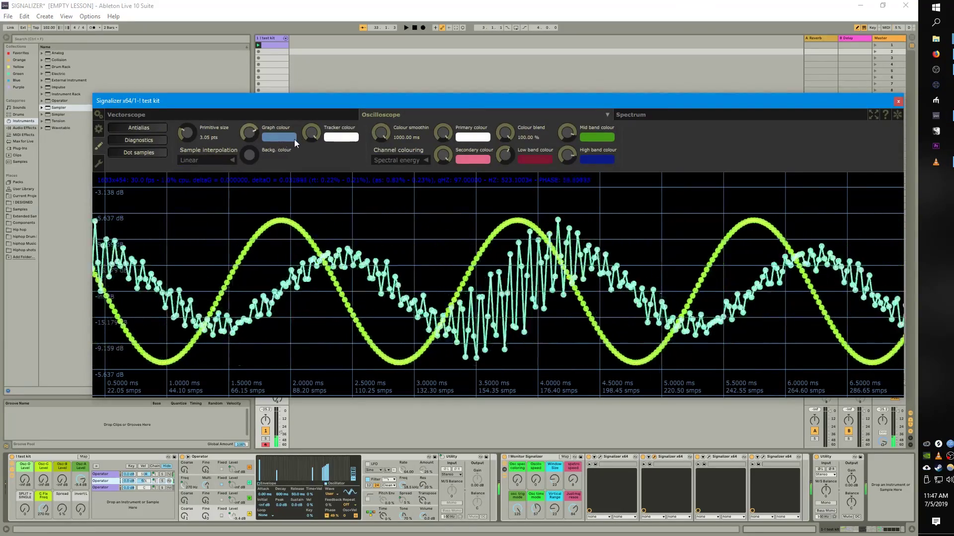
pyautogui.click(143, 151)
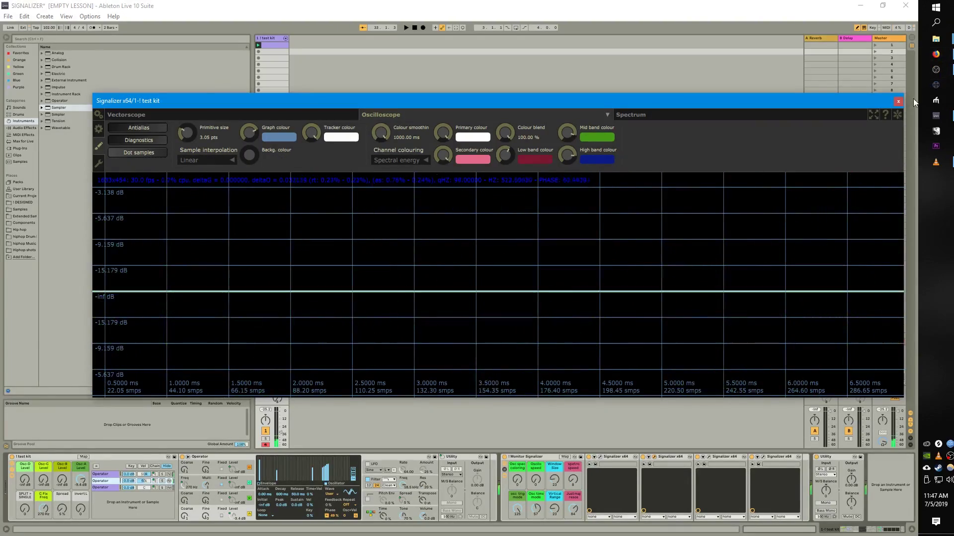
# - Replace the oscilloscope window with the spectrum Signalizer, enlarged across the screen with its settings shown
pyautogui.click(898, 102)
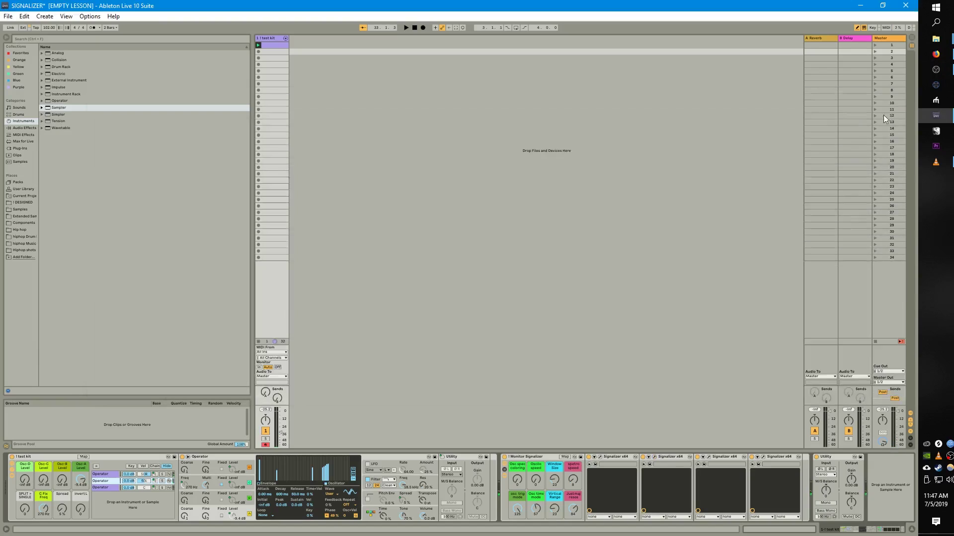
pyautogui.click(709, 457)
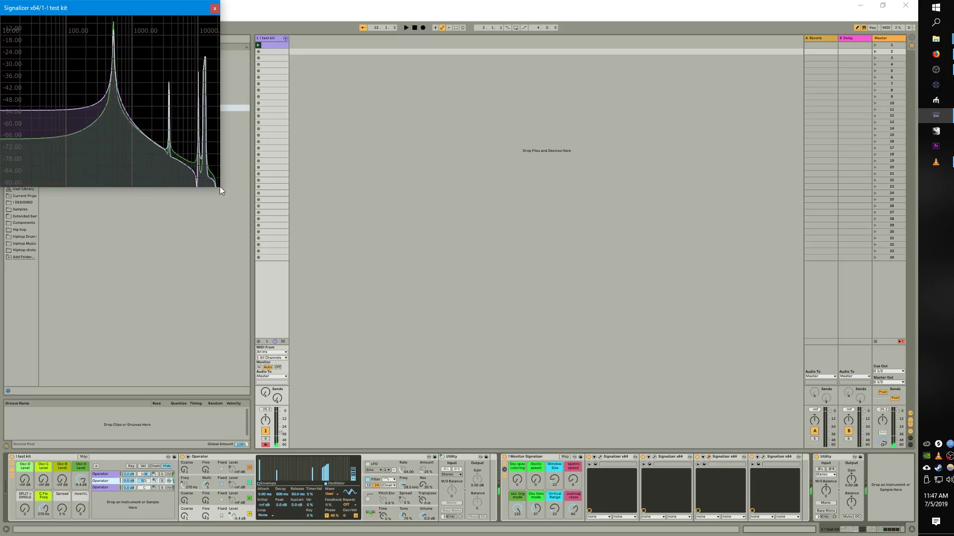
pyautogui.moveTo(219, 188); pyautogui.dragTo(910, 362)
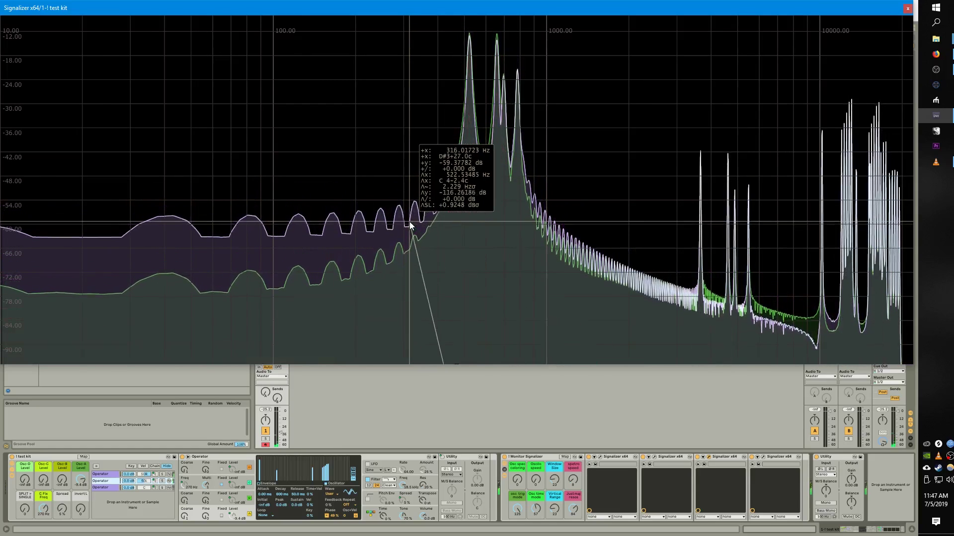
pyautogui.moveTo(545, 25)
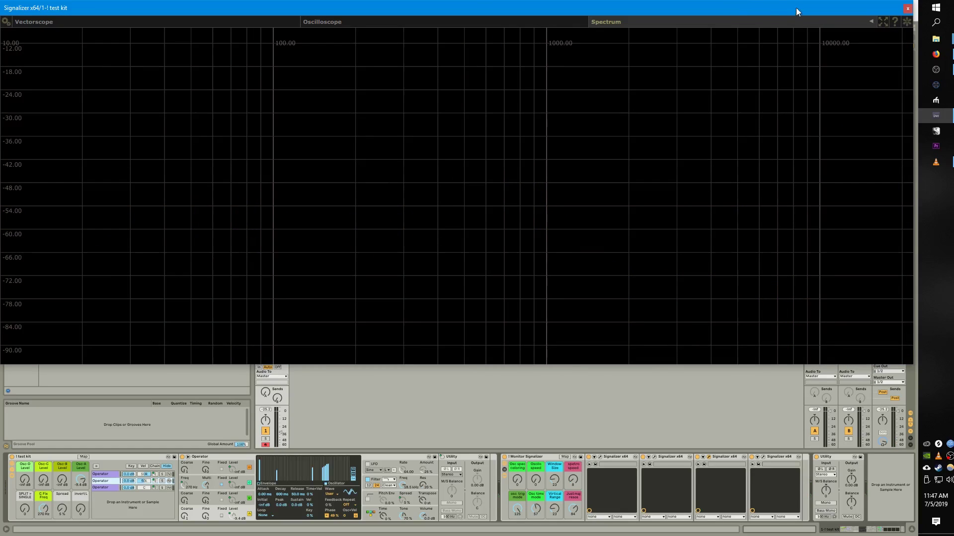
pyautogui.click(871, 21)
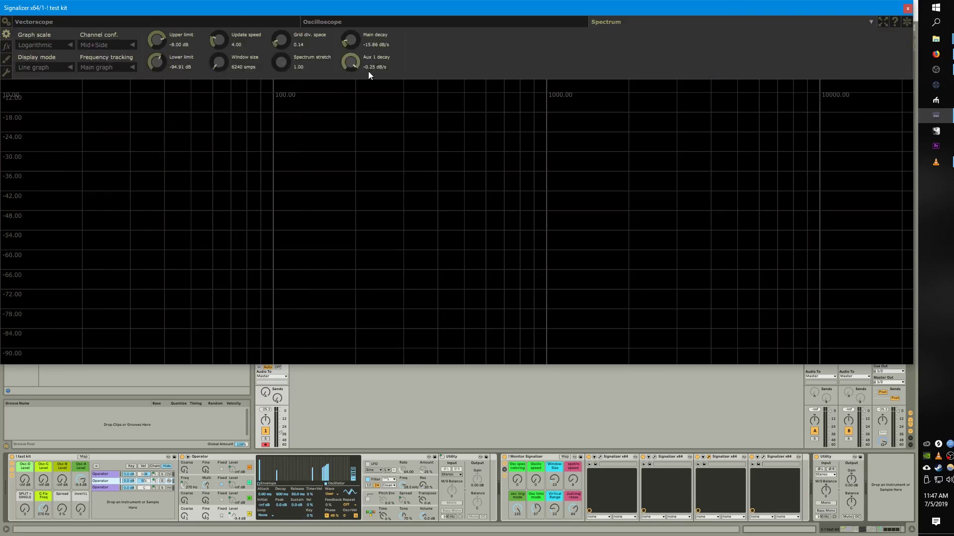
# - Set the spectrum's main decay to -21.83 dB/s and its channel configuration to Separate
pyautogui.moveTo(350, 40); pyautogui.dragTo(350, 41)
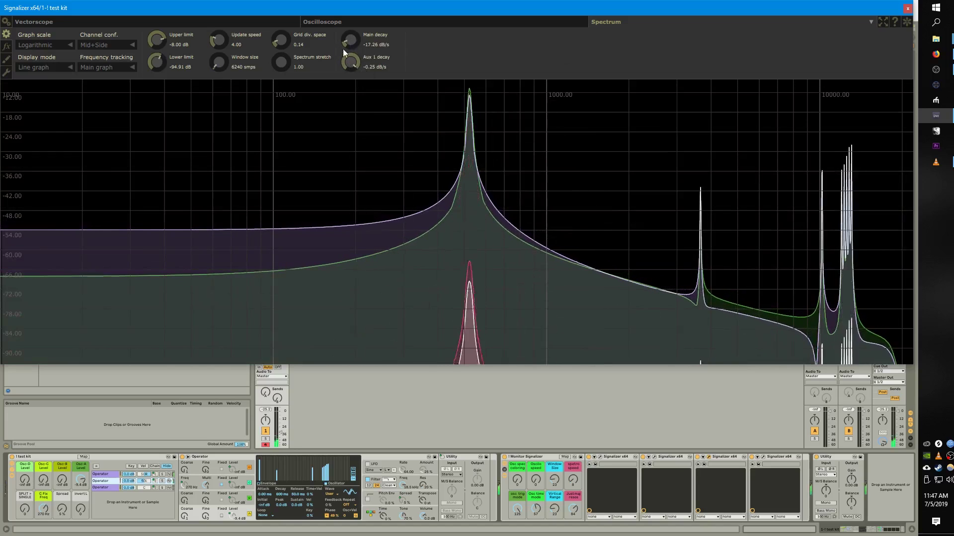
pyautogui.moveTo(344, 48); pyautogui.dragTo(344, 2)
pyautogui.moveTo(353, 40); pyautogui.dragTo(347, 112)
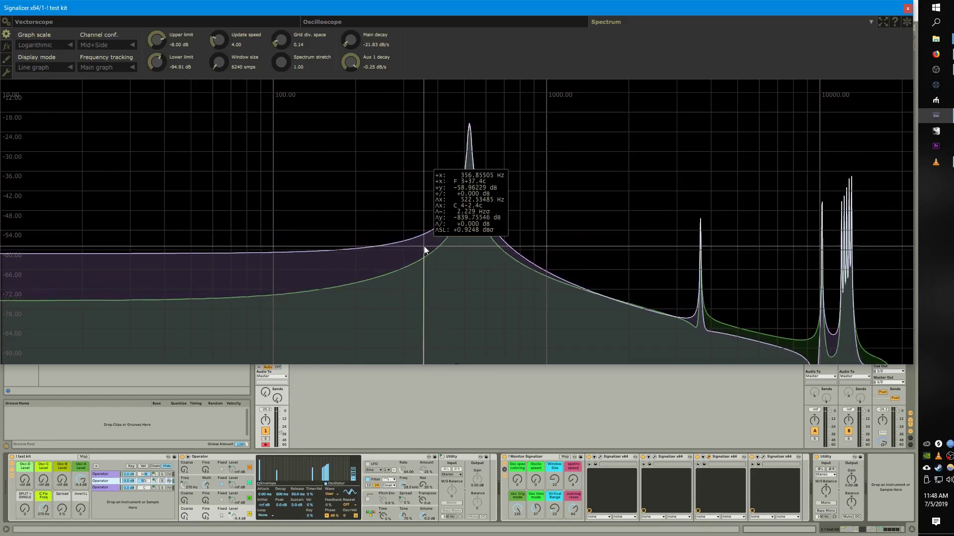
pyautogui.click(94, 44)
pyautogui.click(92, 101)
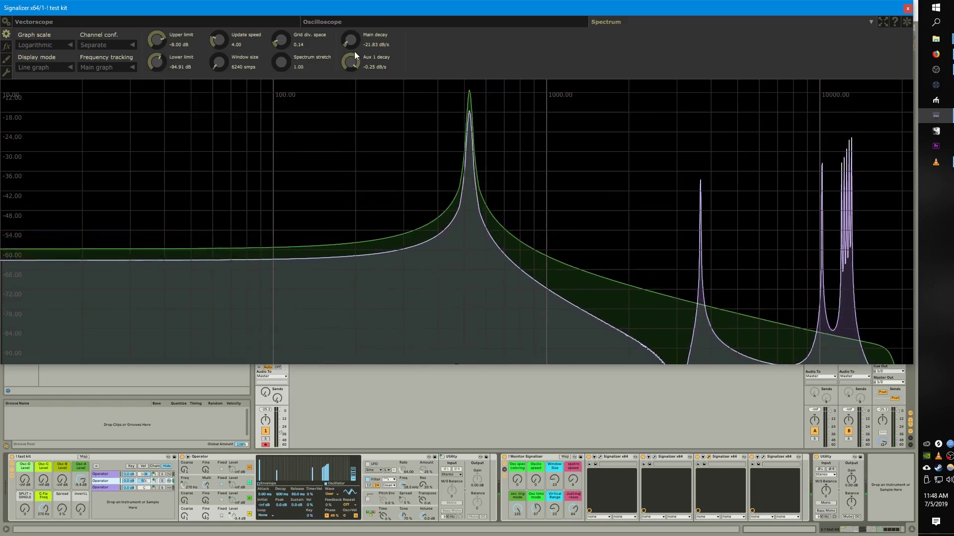
# - Set the spectrum's aux 1 decay to -0.88 dB/s and its slope to a base of 2.00 with a value of 4 dB
pyautogui.moveTo(354, 56); pyautogui.dragTo(336, 70)
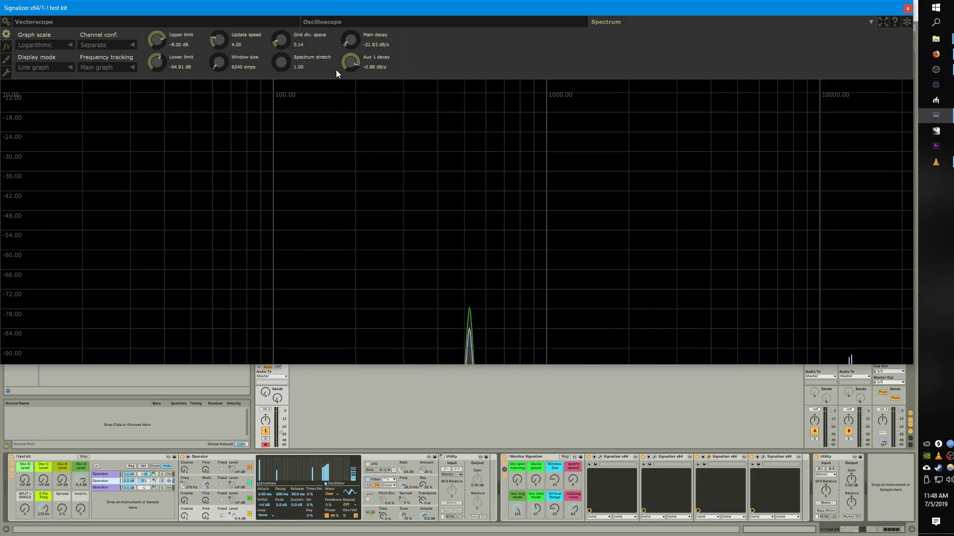
pyautogui.click(4, 59)
pyautogui.click(10, 46)
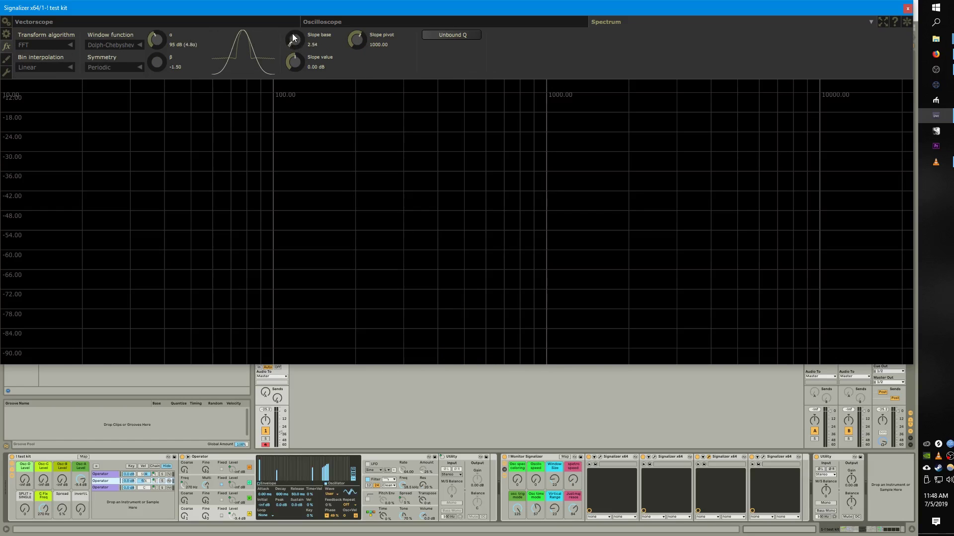
pyautogui.moveTo(292, 43); pyautogui.dragTo(285, 67)
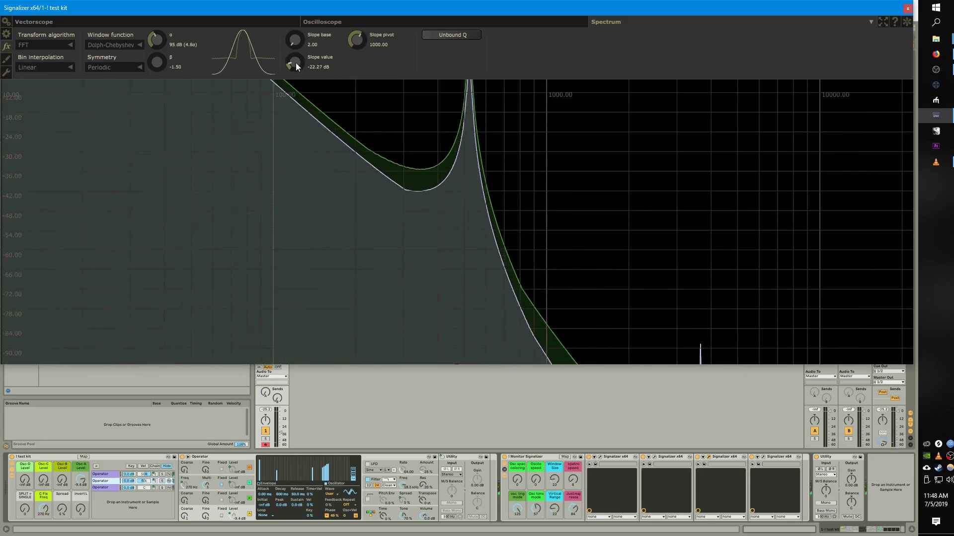
pyautogui.click(295, 64)
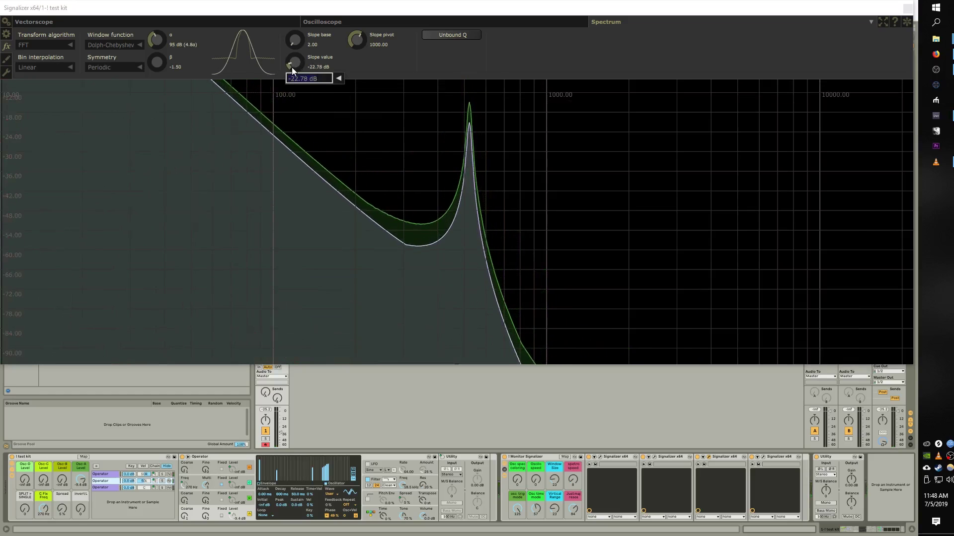
pyautogui.write('4')
pyautogui.press('Return')
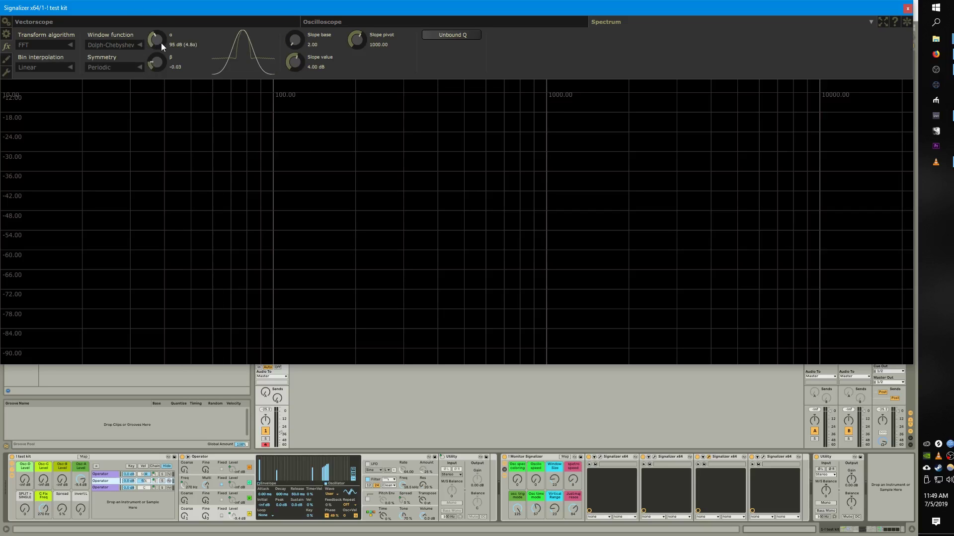
# - Set the Dolph-Chebyshev window's alpha to 77 dB and beta to -0.03, and look through the available window functions
pyautogui.moveTo(152, 61); pyautogui.dragTo(147, 28)
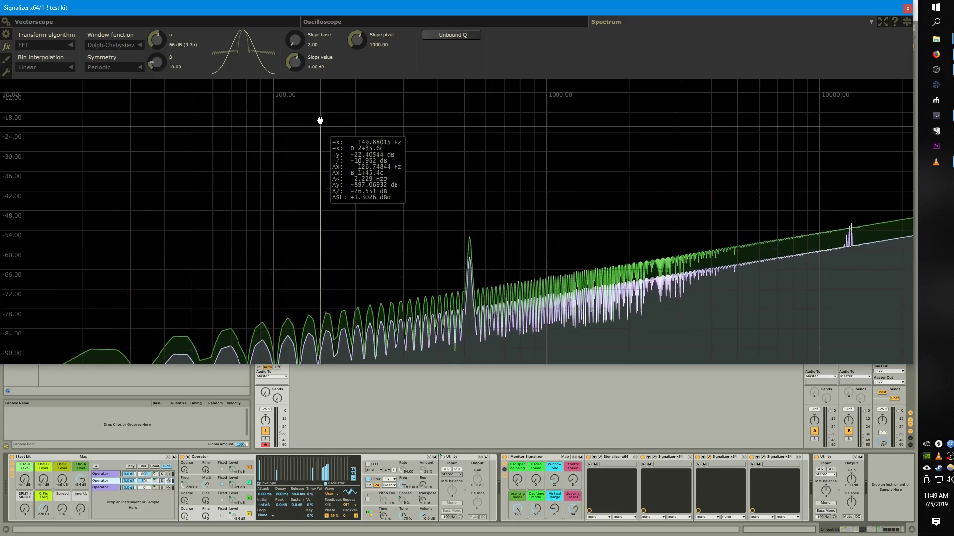
pyautogui.moveTo(155, 40); pyautogui.dragTo(156, 47)
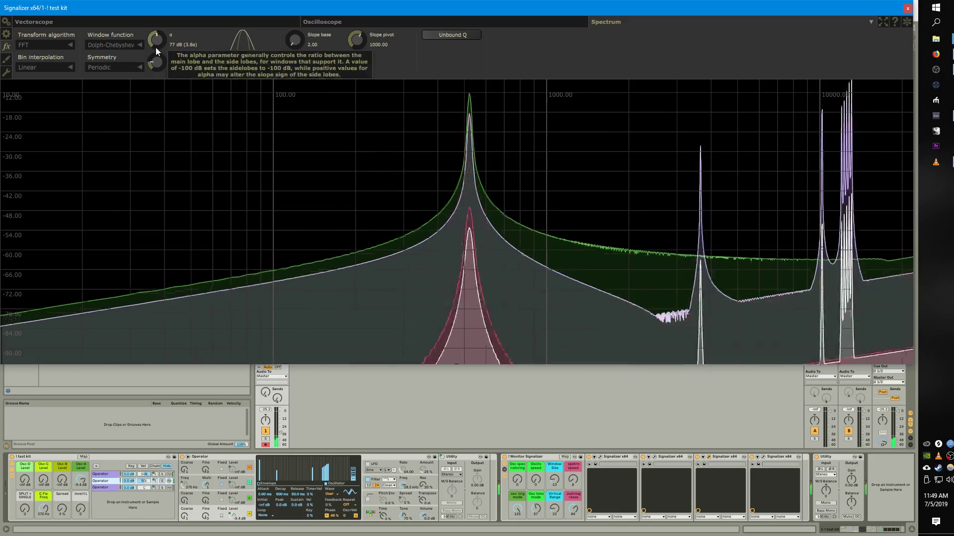
pyautogui.click(126, 45)
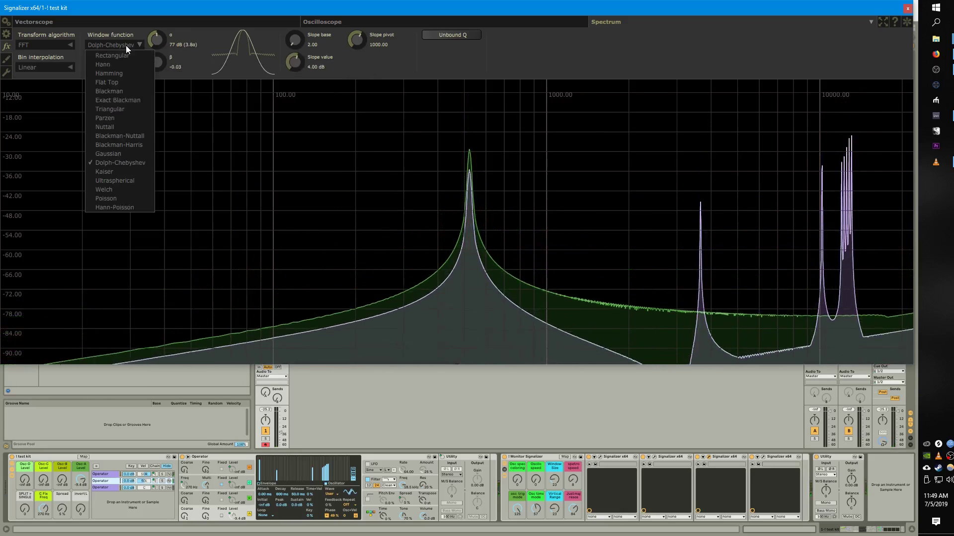
pyautogui.click(108, 181)
pyautogui.press('Down')
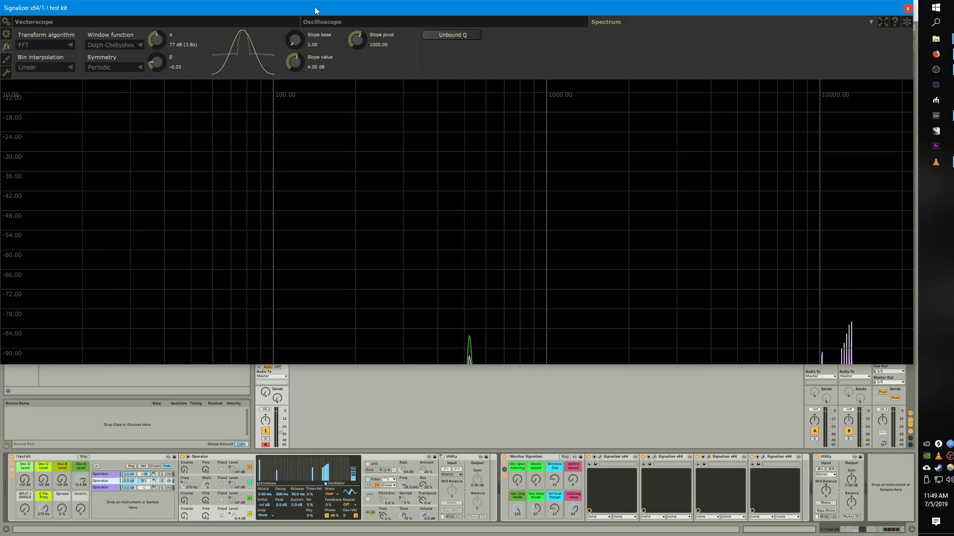
# - Replace the line-graph spectrum window with the last Signalizer's spectrogram and enlarge it over the session area
pyautogui.click(907, 8)
pyautogui.click(762, 457)
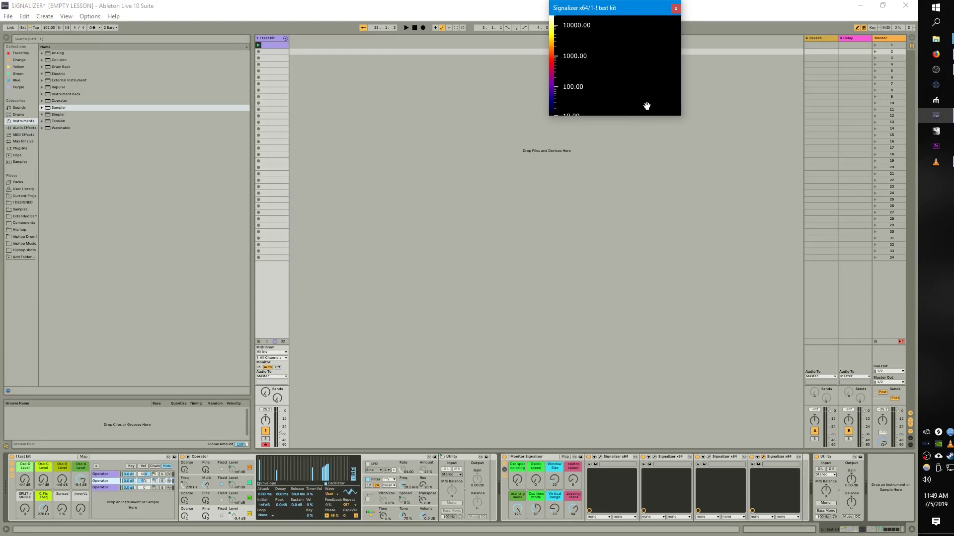
pyautogui.moveTo(681, 115); pyautogui.dragTo(886, 440)
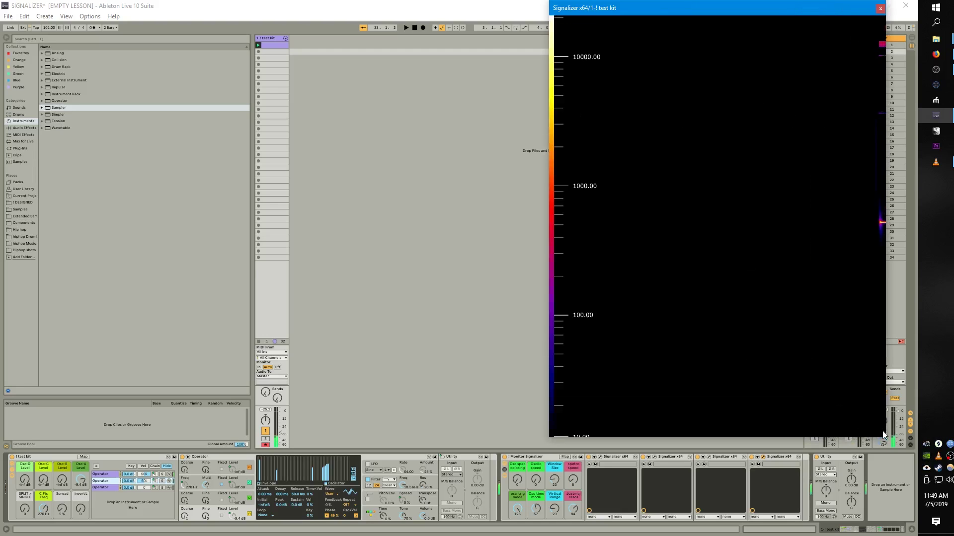
# - Play a note and raise the test kit's Osc-B, Osc-D and Osc-C levels to feed the spectrogram a richer signal
pyautogui.press('a')
pyautogui.moveTo(62, 482); pyautogui.dragTo(62, 440)
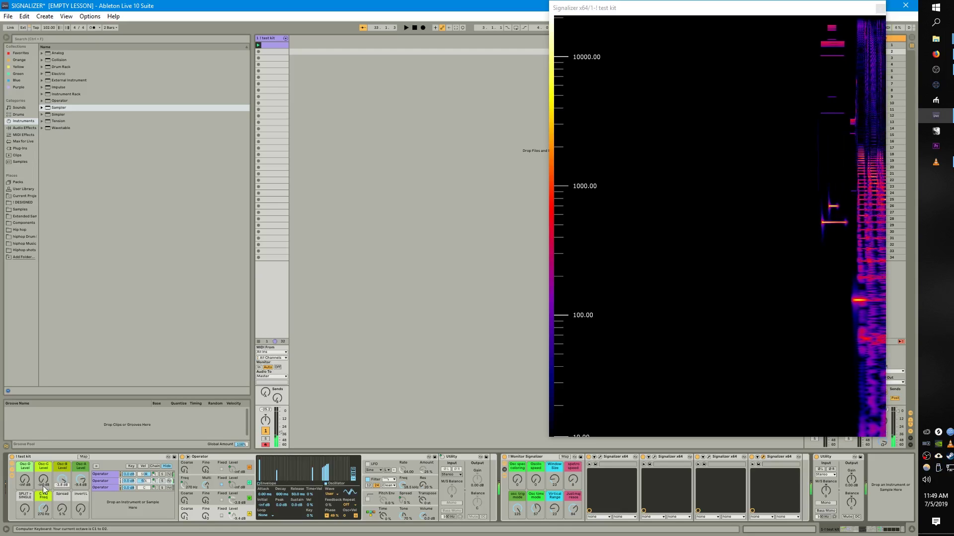
pyautogui.moveTo(25, 480); pyautogui.dragTo(25, 440)
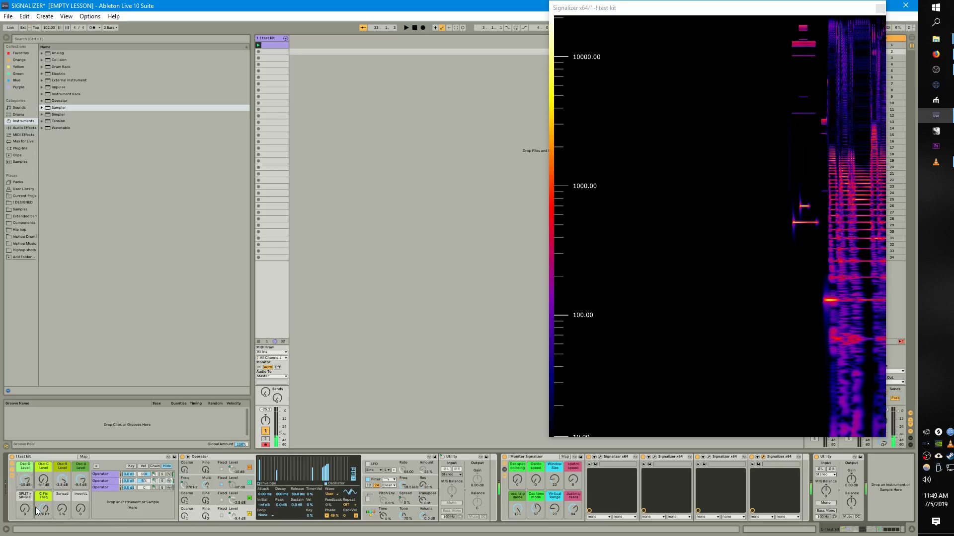
pyautogui.moveTo(43, 481); pyautogui.dragTo(43, 445)
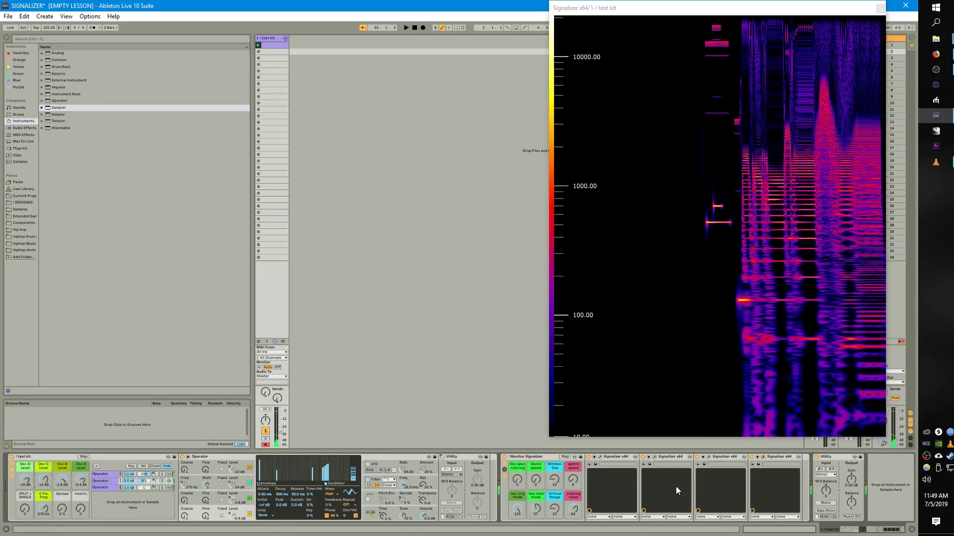
# - With the vectorscope Signalizer open, turn the Osc-B, Osc-C and Osc-D levels down to -inf dB and clear the Operator waveform's drawn harmonics
pyautogui.click(600, 456)
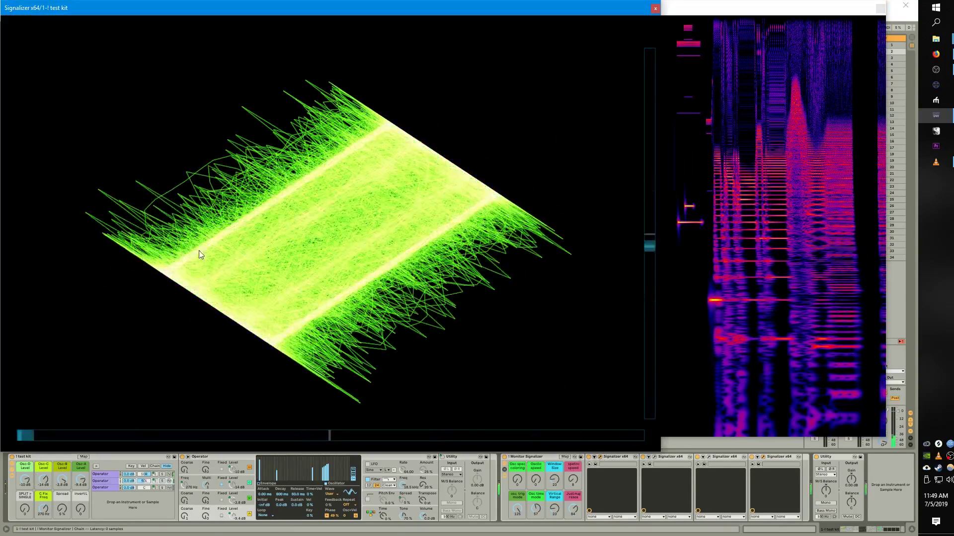
pyautogui.moveTo(58, 484); pyautogui.dragTo(59, 516)
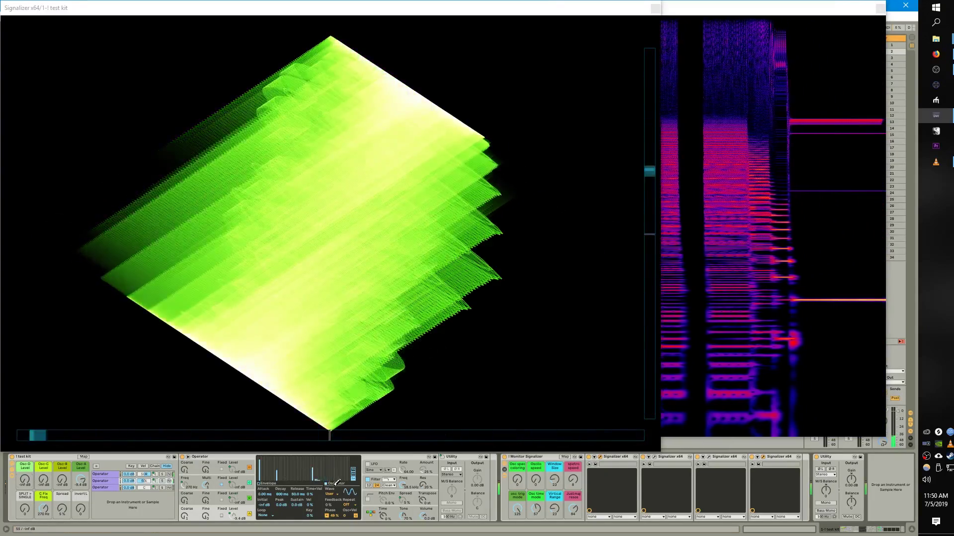
pyautogui.moveTo(336, 484); pyautogui.dragTo(264, 484)
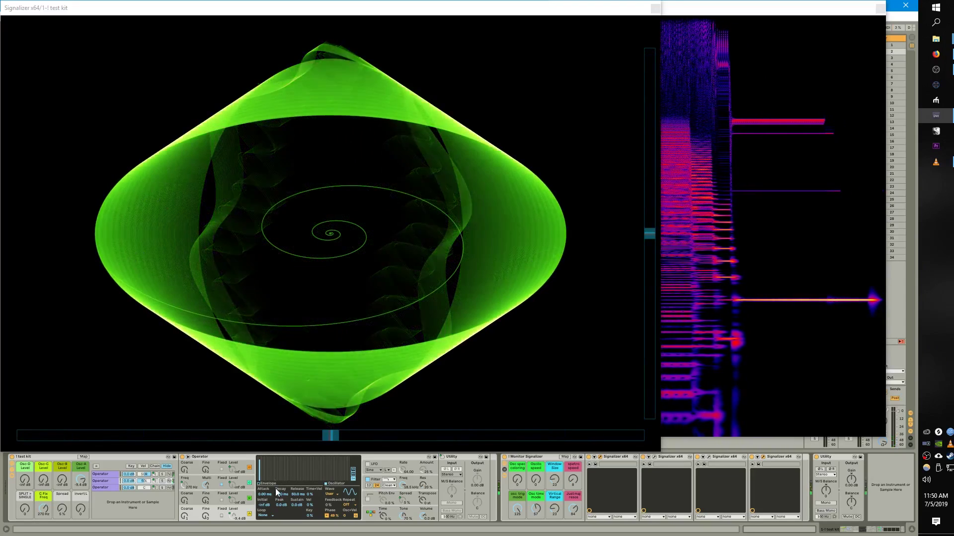
# - Close the vectorscope and spectrogram windows
pyautogui.click(656, 9)
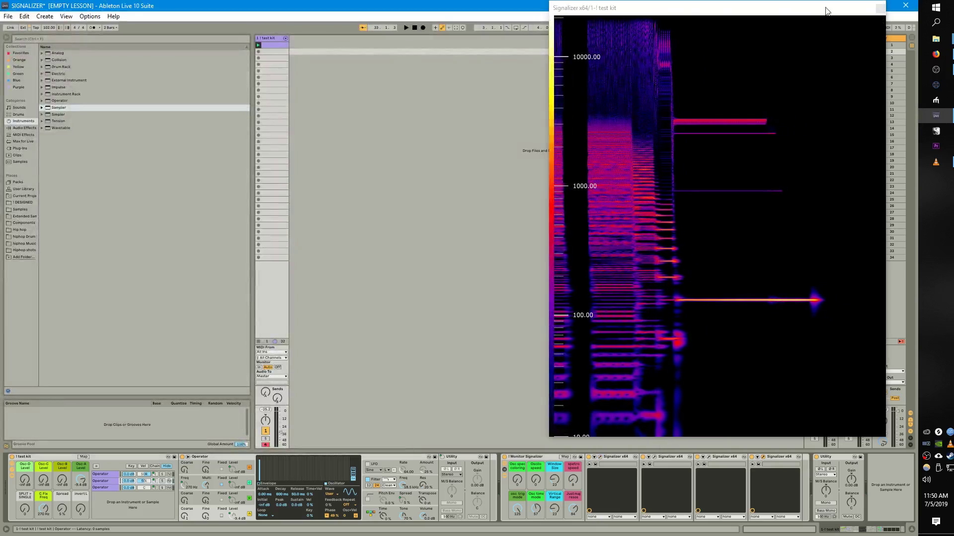
pyautogui.click(883, 9)
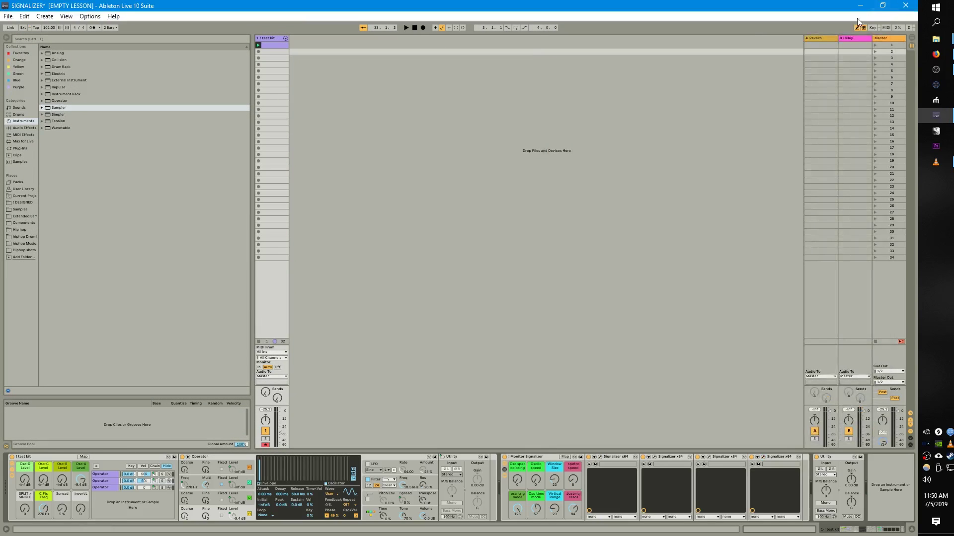